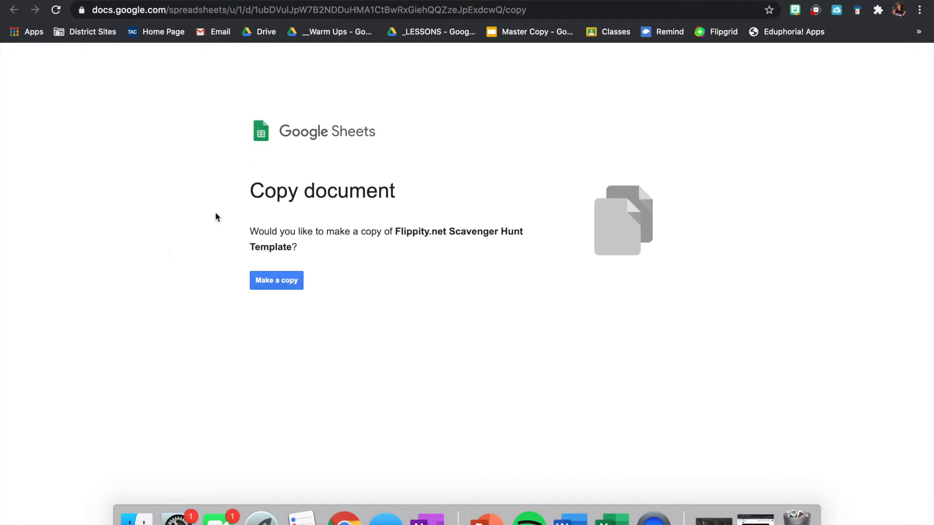
Make your own copy of the Scavenger Hunt template and look over its clues.
{"action": "left_click", "coordinate": [276, 287]}
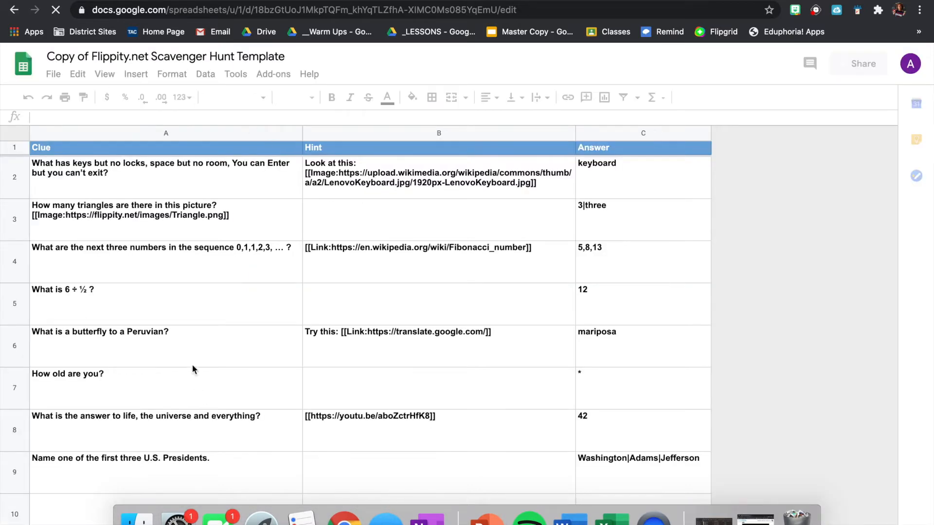
{"action": "scroll", "coordinate": [186, 334], "scroll_direction": "down", "scroll_amount": 3}
{"action": "scroll", "coordinate": [186, 334], "scroll_direction": "up", "scroll_amount": 3}
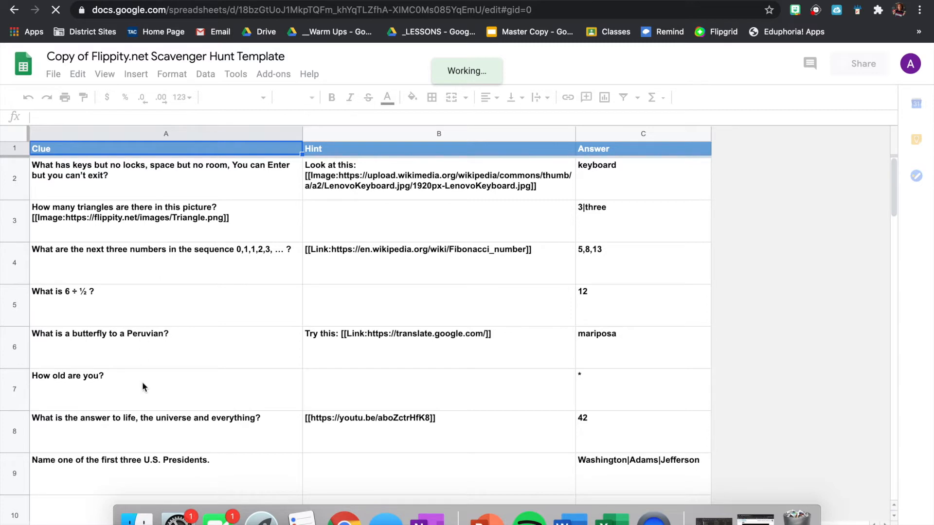
{"action": "scroll", "coordinate": [142, 381], "scroll_direction": "down", "scroll_amount": 3}
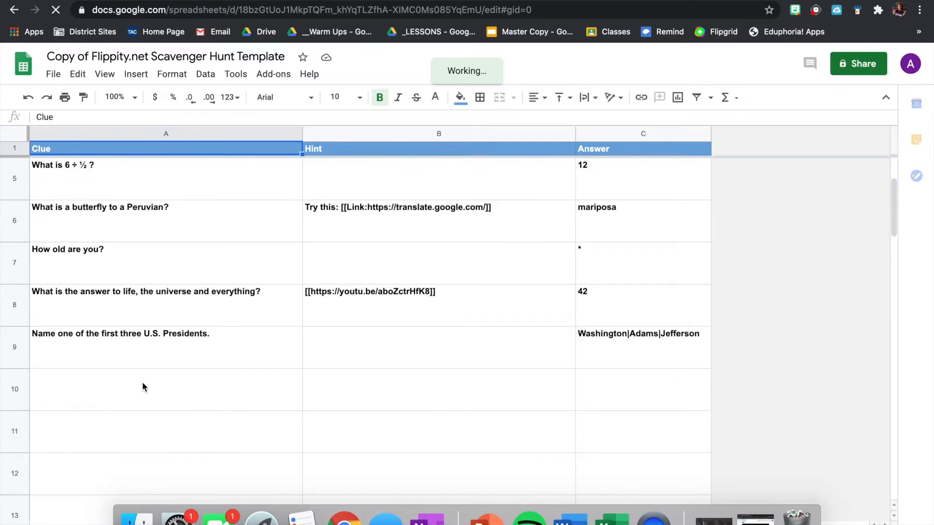
{"action": "scroll", "coordinate": [142, 387], "scroll_direction": "down", "scroll_amount": 1}
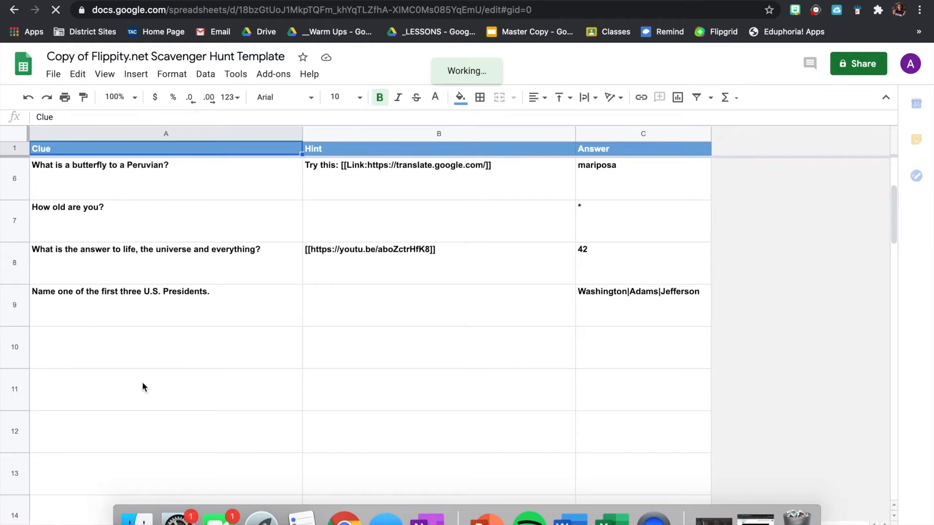
Delete the 'answer to life' and 'first three U.S. Presidents' sample clues in rows 8–9.
{"action": "left_click_drag", "start_coordinate": [104, 270], "coordinate": [594, 312]}
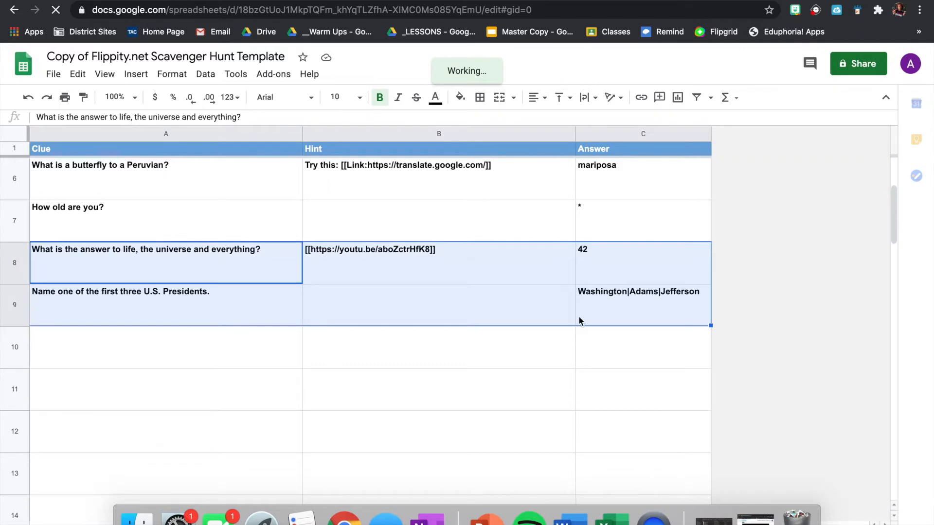
{"action": "key", "text": "Delete"}
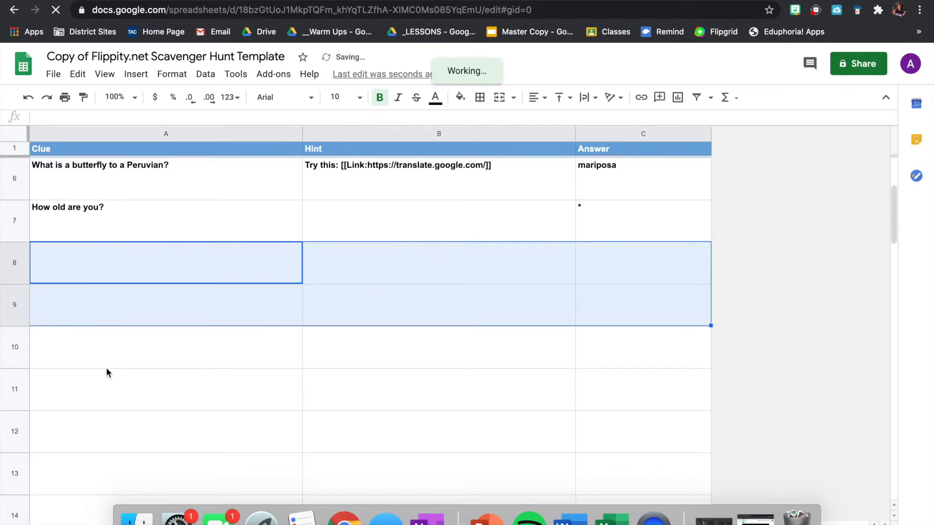
{"action": "scroll", "coordinate": [107, 370], "scroll_direction": "up", "scroll_amount": 4}
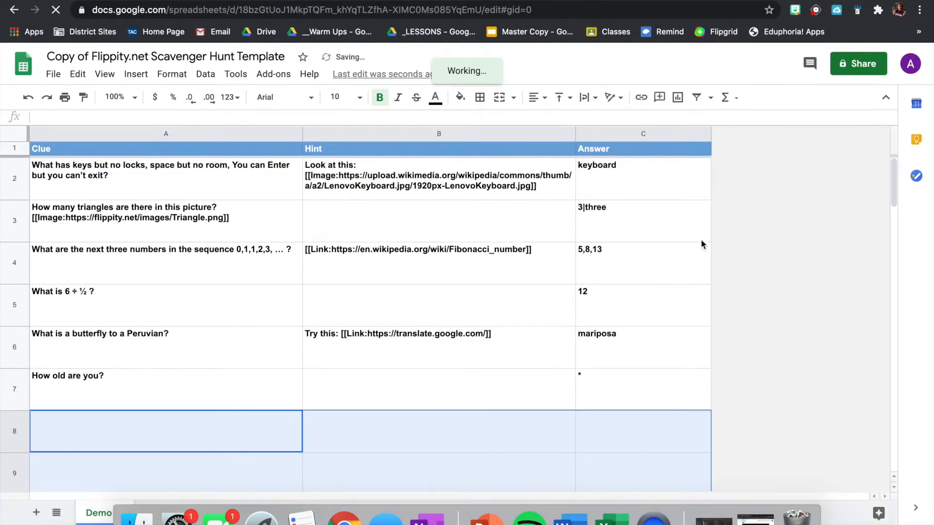
{"action": "left_click", "coordinate": [166, 177]}
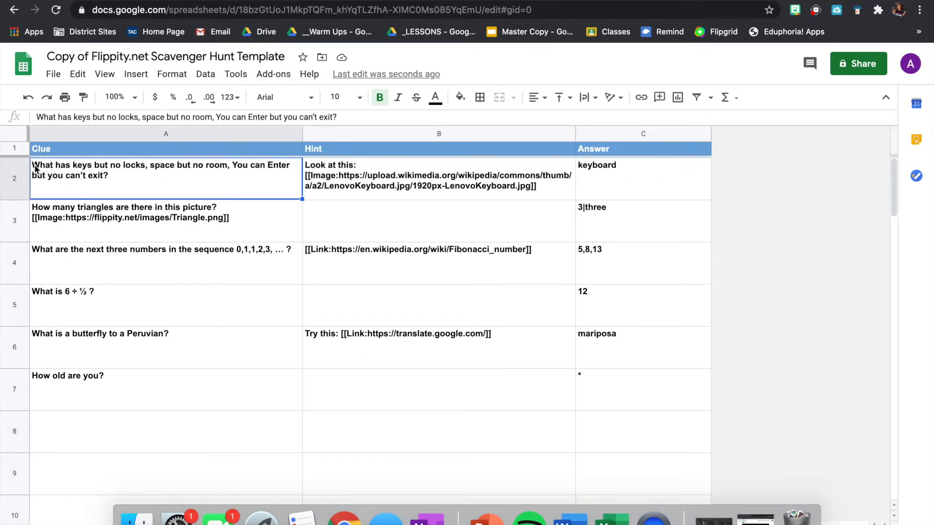
Replace the first clue in A2 with the 'I am a COLONY and was...' question.
{"action": "double_click", "coordinate": [106, 175]}
{"action": "triple_click", "coordinate": [119, 164]}
{"action": "type", "text": "I am a COLONY"}
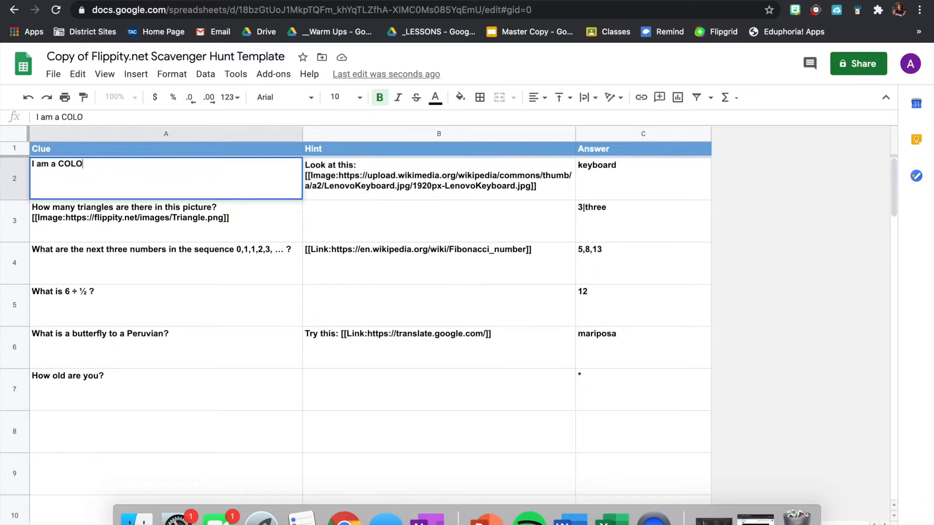
{"action": "type", "text": " and was"}
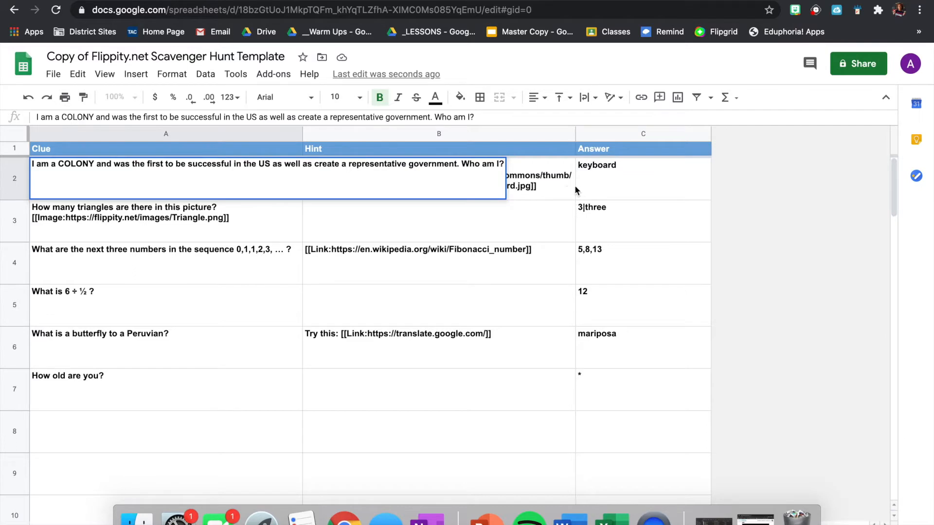
{"action": "left_click", "coordinate": [558, 182]}
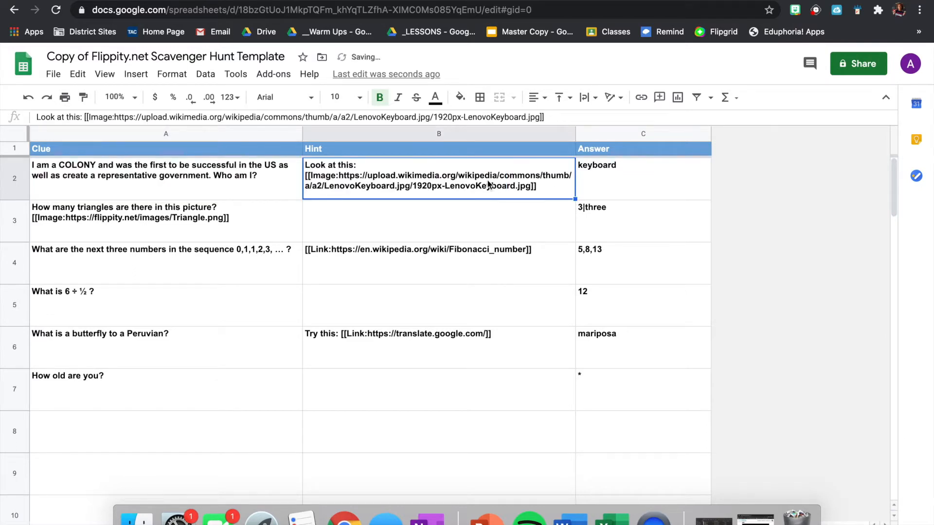
Remove the old keyboard image hint from B2.
{"action": "left_click", "coordinate": [441, 184]}
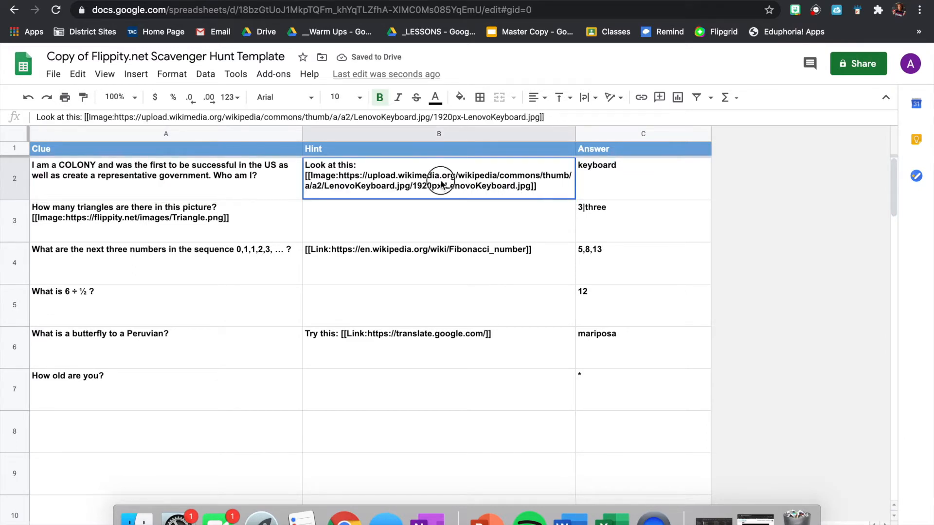
{"action": "double_click", "coordinate": [417, 176]}
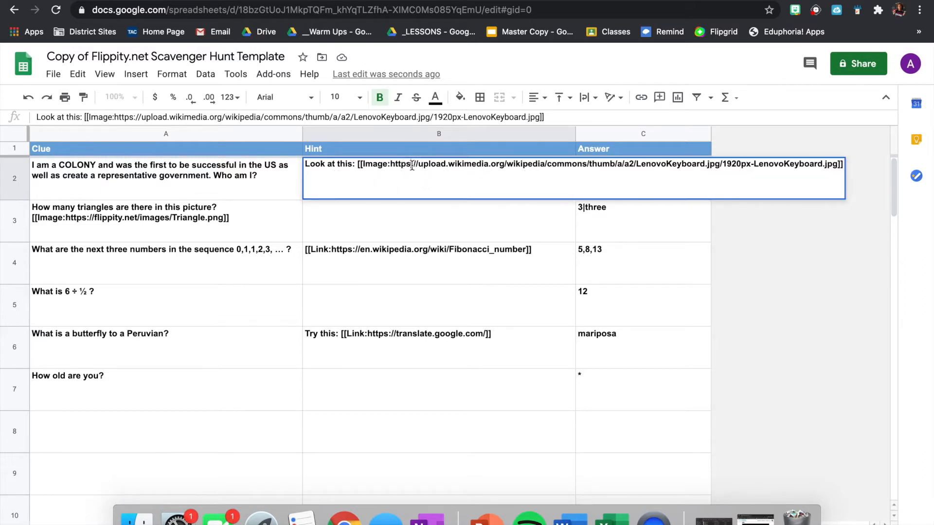
{"action": "key", "text": "Escape"}
{"action": "key", "text": "Delete"}
Change the first clue's answer in C2 from keyboard to Jamestown.
{"action": "left_click", "coordinate": [609, 169]}
{"action": "double_click", "coordinate": [609, 169]}
{"action": "double_click", "coordinate": [608, 166]}
{"action": "type", "text": "Jamestown"}
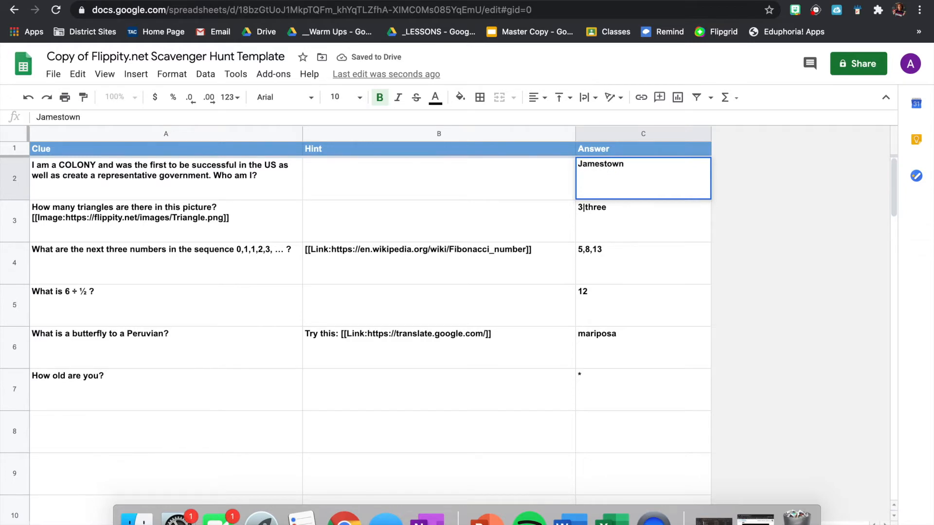
{"action": "left_click", "coordinate": [183, 221]}
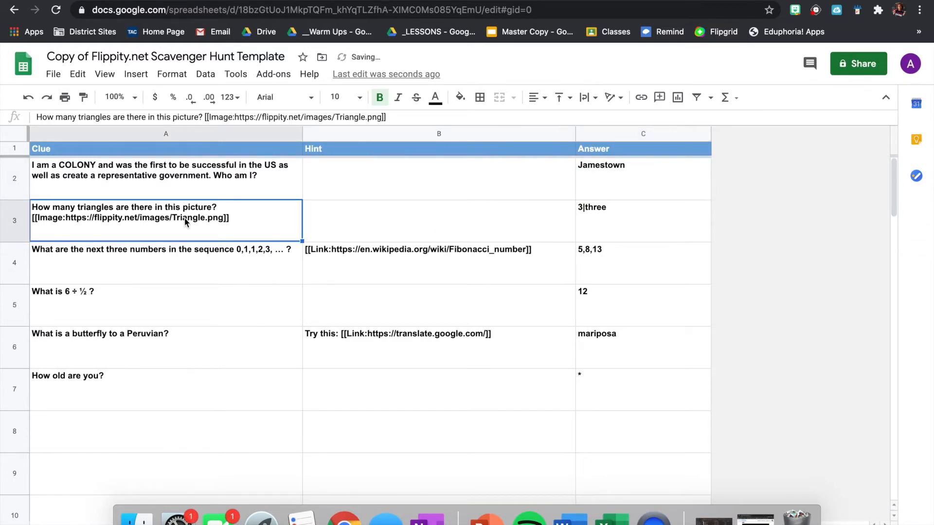
Replace the triangle clue in A3 with the 'I am the REASON fo...' exploration question.
{"action": "left_click", "coordinate": [284, 118]}
{"action": "triple_click", "coordinate": [281, 118]}
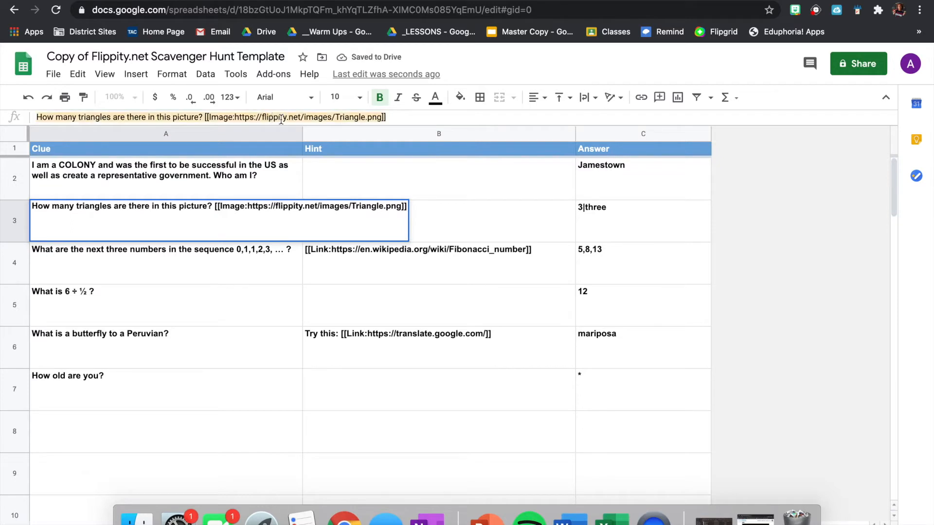
{"action": "key", "text": "BackSpace"}
{"action": "type", "text": "I am the "}
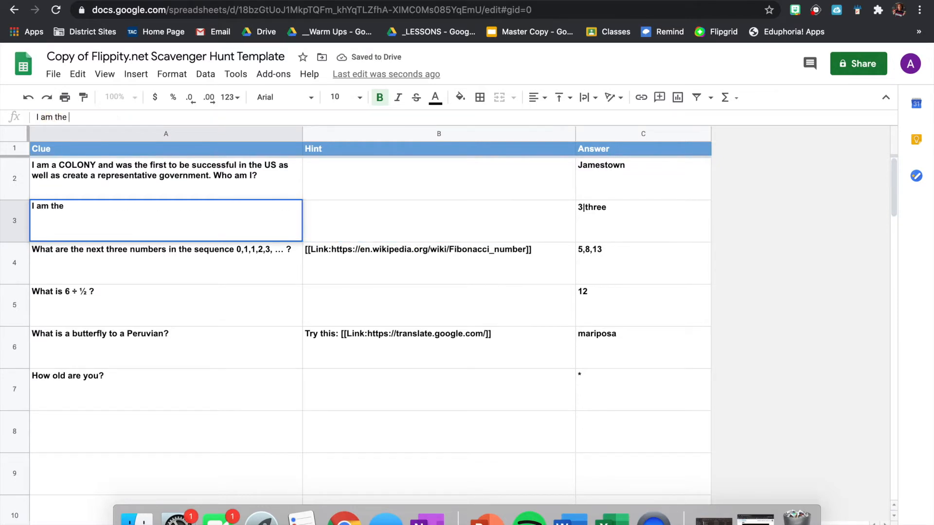
{"action": "type", "text": "REASON fo"}
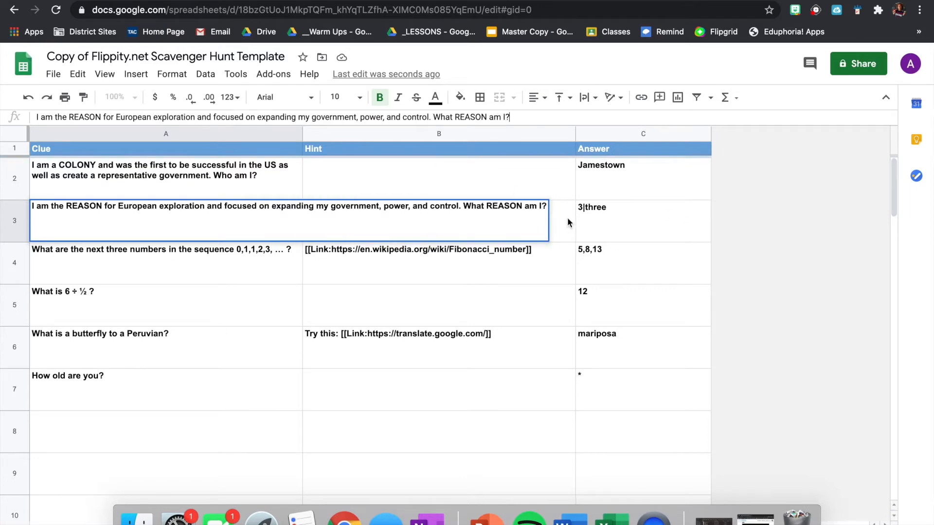
{"action": "left_click", "coordinate": [561, 216]}
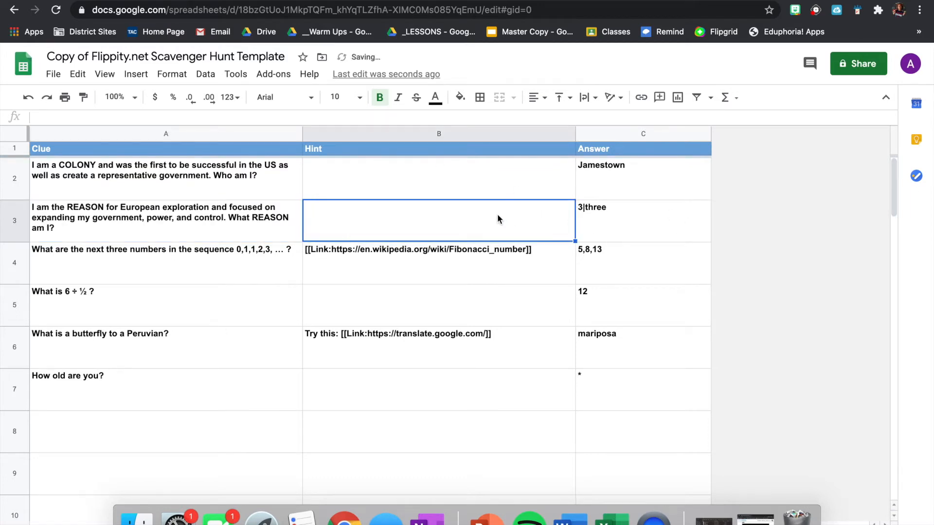
Set the B3 hint to 'Think of PERS and what each letter stands for'.
{"action": "type", "text": "This"}
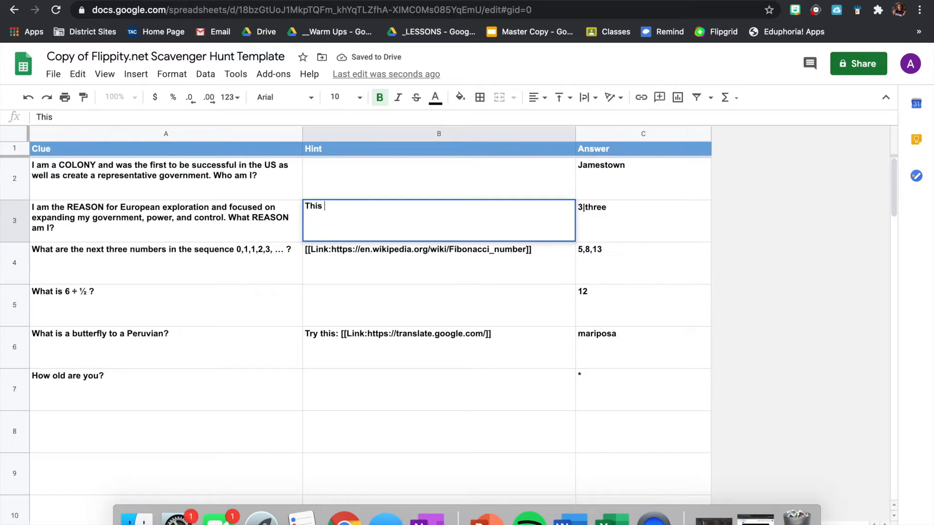
{"action": "key", "text": "BackSpace"}
{"action": "key", "text": "BackSpace"}
{"action": "type", "text": "nk of PERS and what"}
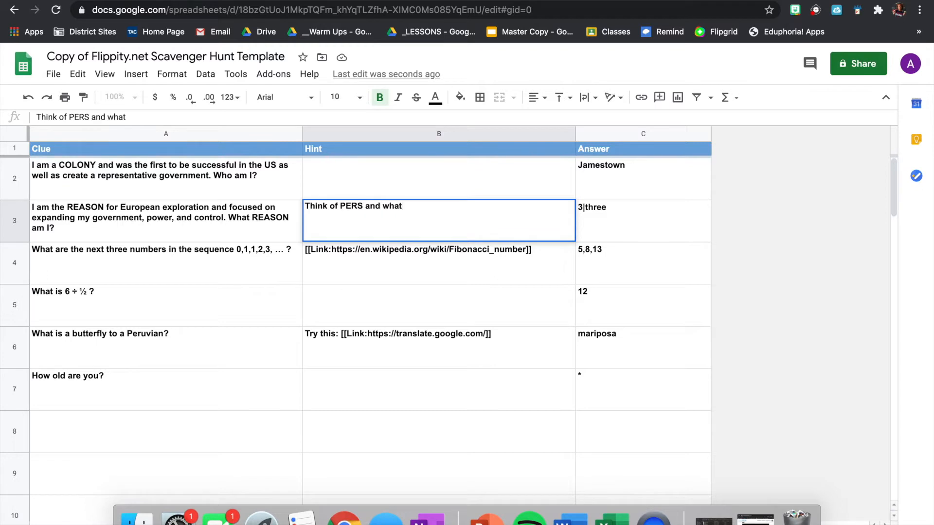
{"action": "type", "text": " each letter stands for"}
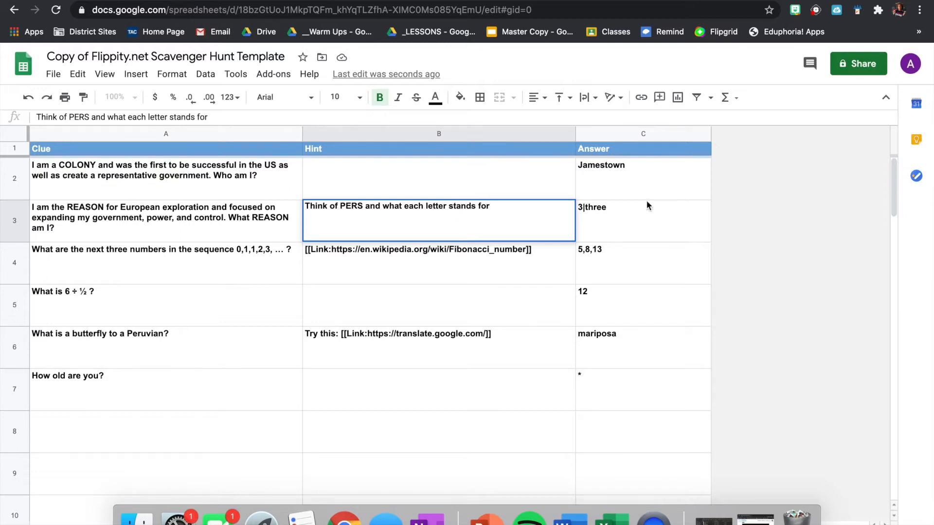
{"action": "left_click", "coordinate": [618, 211]}
Change the row 3 answer to Political.
{"action": "double_click", "coordinate": [598, 208]}
{"action": "type", "text": "Poli"}
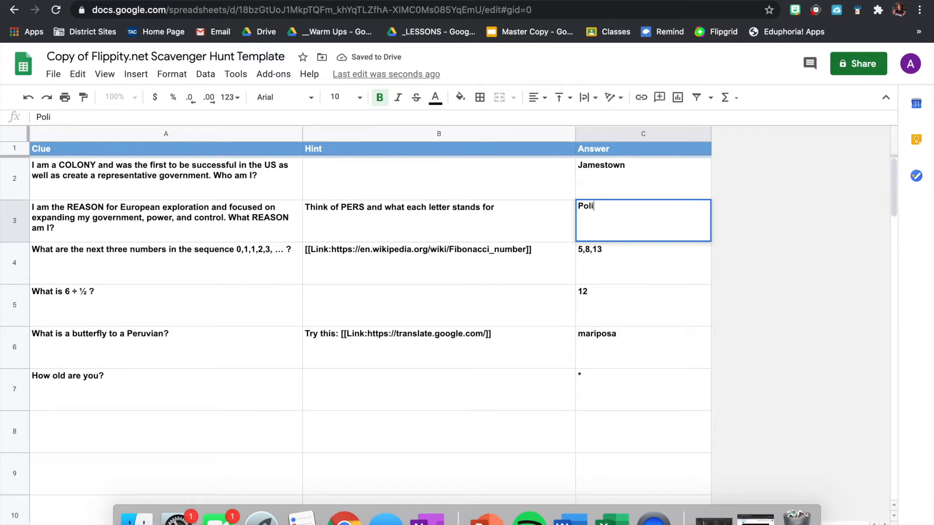
{"action": "type", "text": "tical"}
{"action": "left_click", "coordinate": [244, 256]}
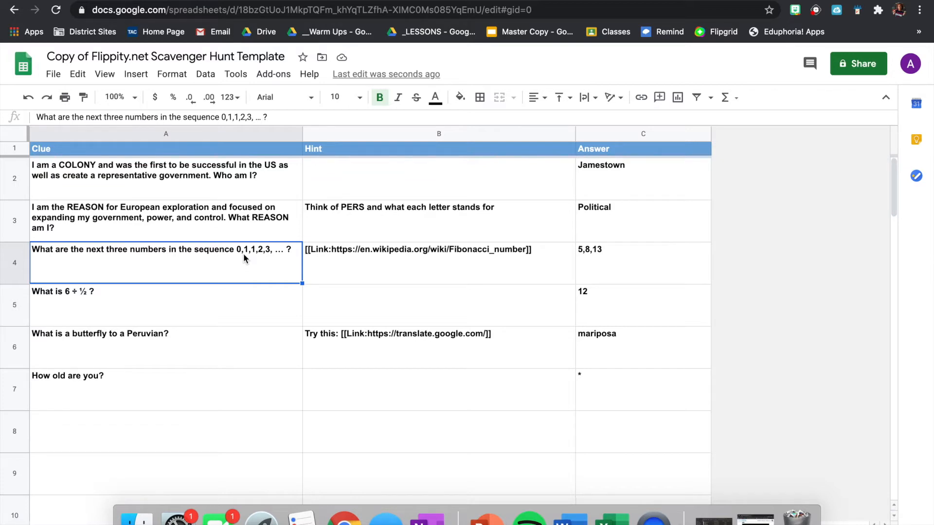
Replace the sequence clue in A4 with the 'I am a COLONY...' Pilgrims clue.
{"action": "triple_click", "coordinate": [246, 248]}
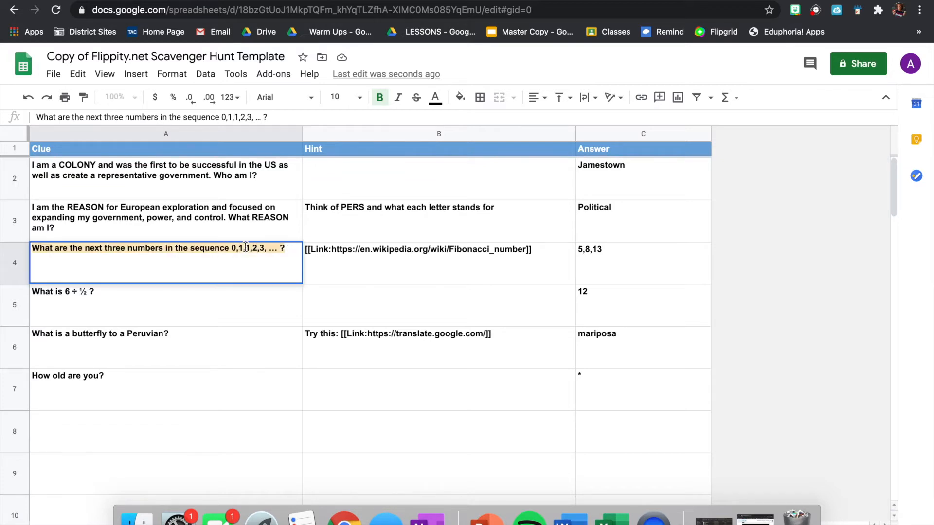
{"action": "type", "text": "I am a C"}
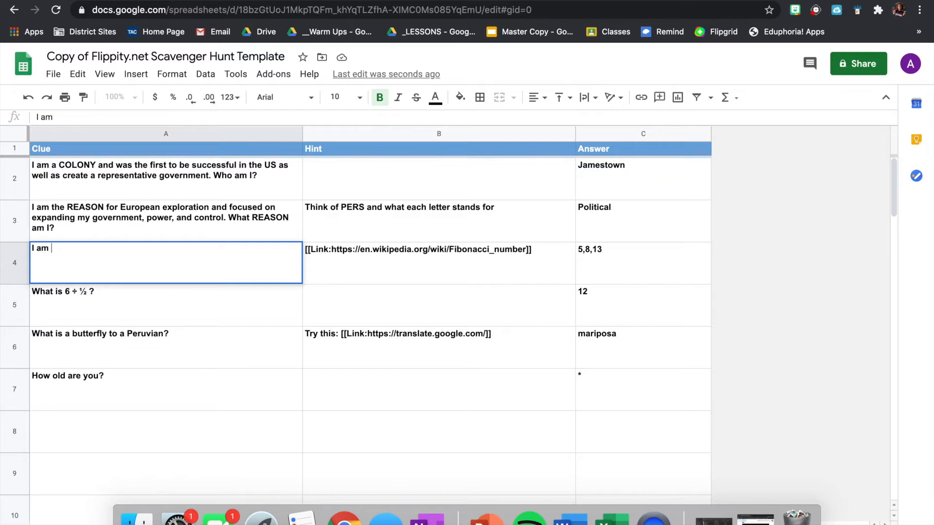
{"action": "type", "text": "OLONY"}
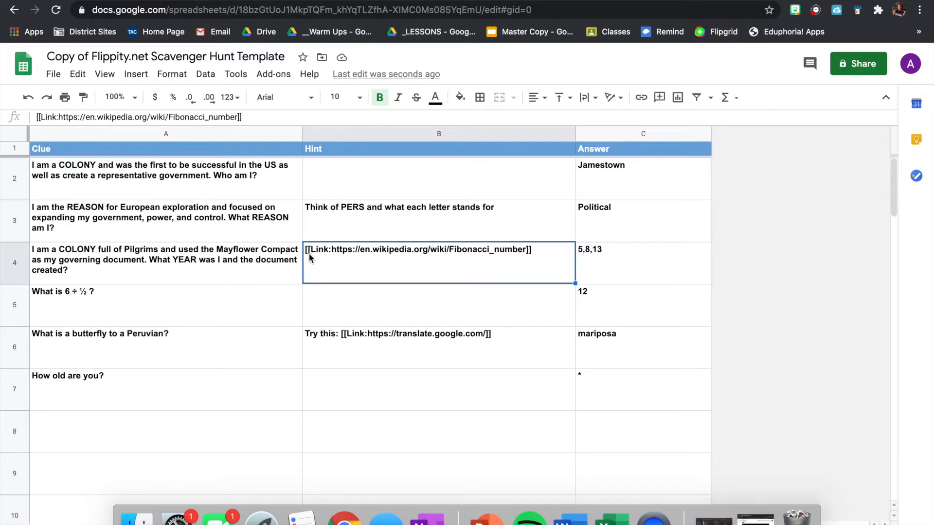
{"action": "left_click", "coordinate": [332, 251]}
Delete the Wikipedia address from the [[Link:]] hint in B4.
{"action": "double_click", "coordinate": [332, 250]}
{"action": "left_click_drag", "start_coordinate": [331, 249], "coordinate": [521, 249]}
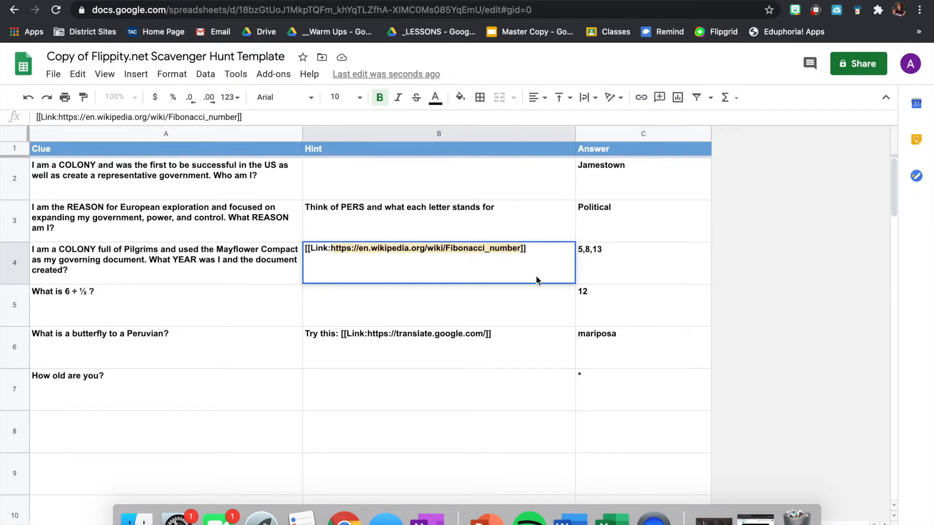
{"action": "key", "text": "BackSpace"}
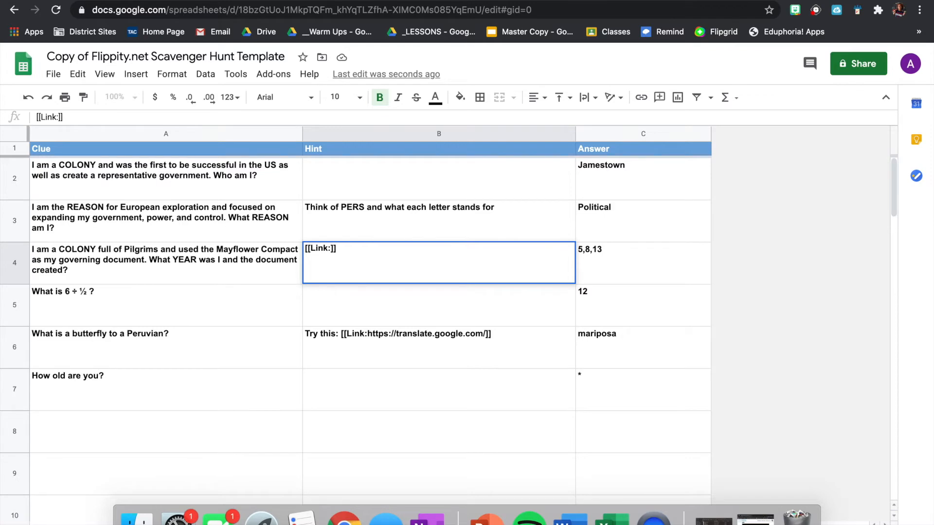
Copy the Pilgrims and Plymouth slide's web address from the Slides tab.
{"action": "left_click", "coordinate": [418, 1]}
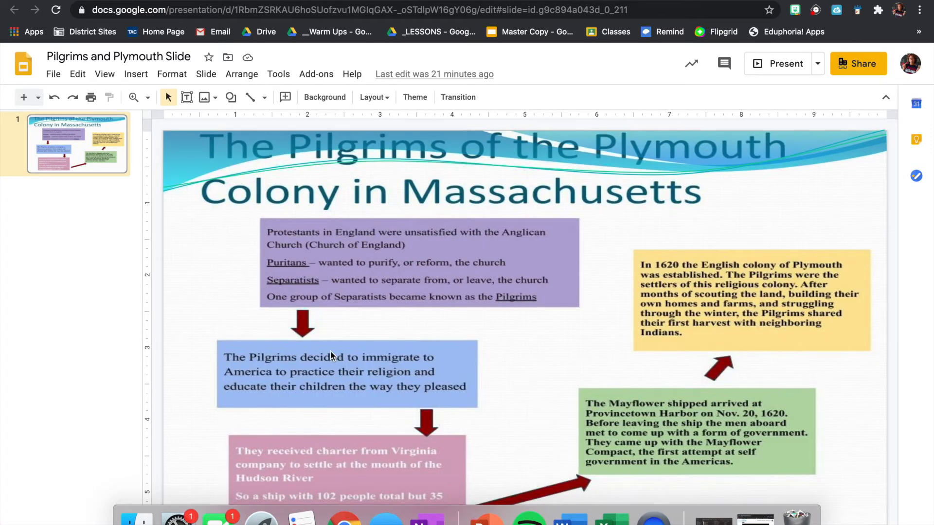
{"action": "left_click", "coordinate": [402, 10]}
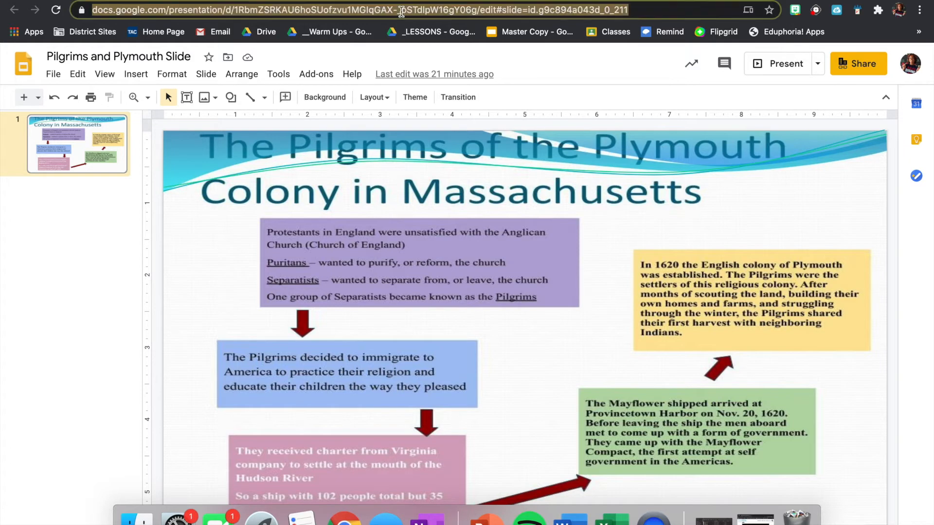
{"action": "left_click", "coordinate": [214, 0]}
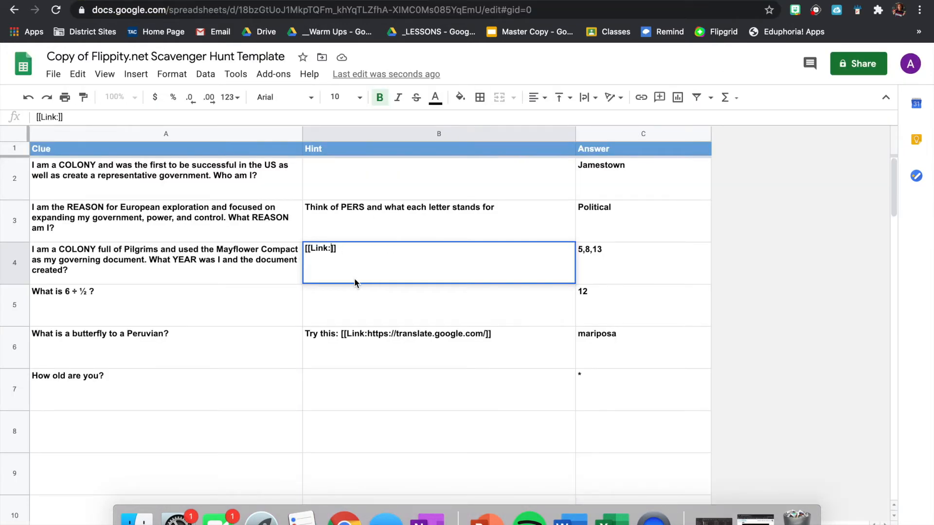
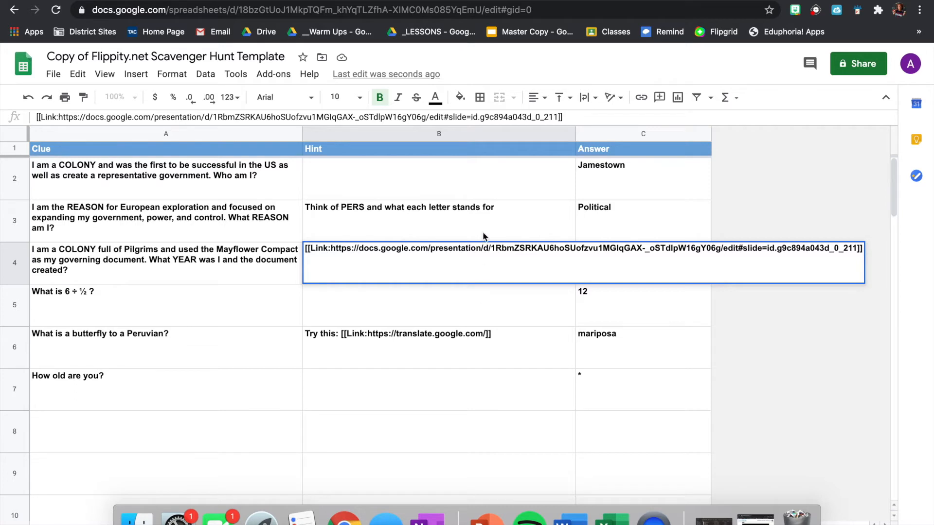
Paste the Pilgrims and Plymouth slide address into the B4 link and set the answer to 1620.
{"action": "left_click", "coordinate": [494, 226]}
{"action": "left_click", "coordinate": [601, 251]}
{"action": "double_click", "coordinate": [601, 251]}
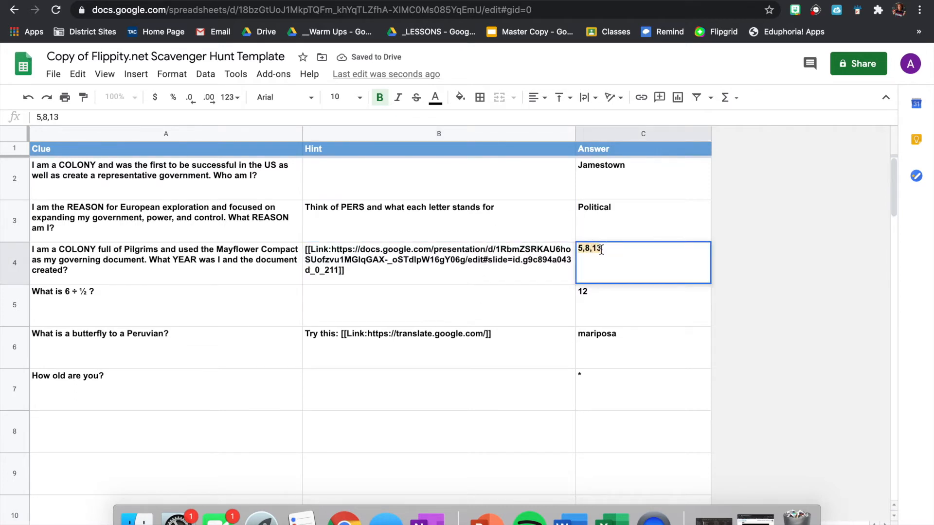
{"action": "type", "text": "1620"}
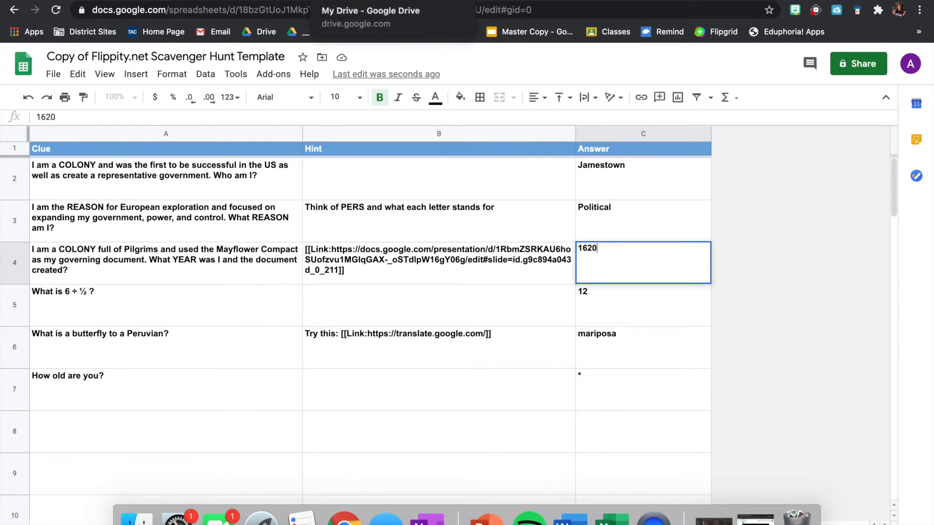
Open the Unit 1 Key Points Scavenger Hunt settings and leave Case Sensitive at no.
{"action": "left_click", "coordinate": [345, 1]}
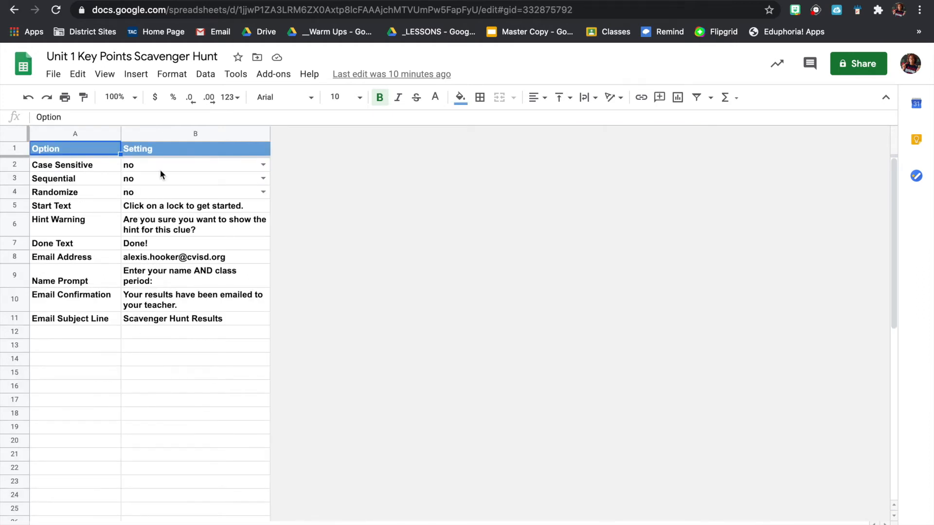
{"action": "left_click", "coordinate": [161, 165]}
{"action": "left_click", "coordinate": [263, 165]}
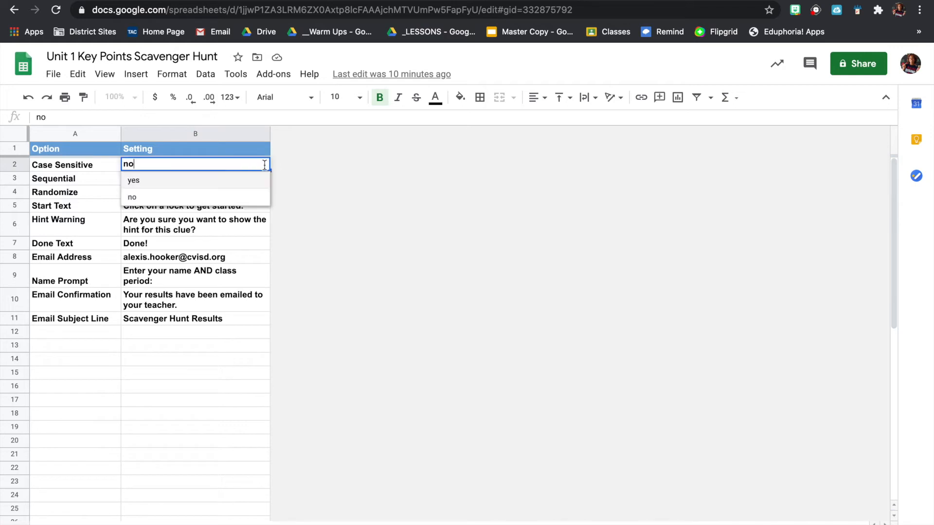
{"action": "left_click", "coordinate": [88, 179]}
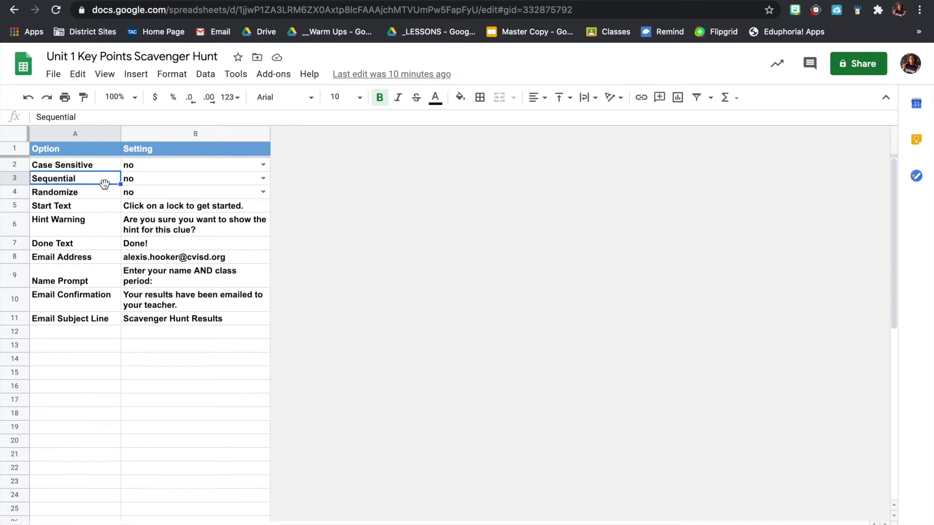
Set Sequential to yes and keep Randomize at no.
{"action": "left_click", "coordinate": [263, 178]}
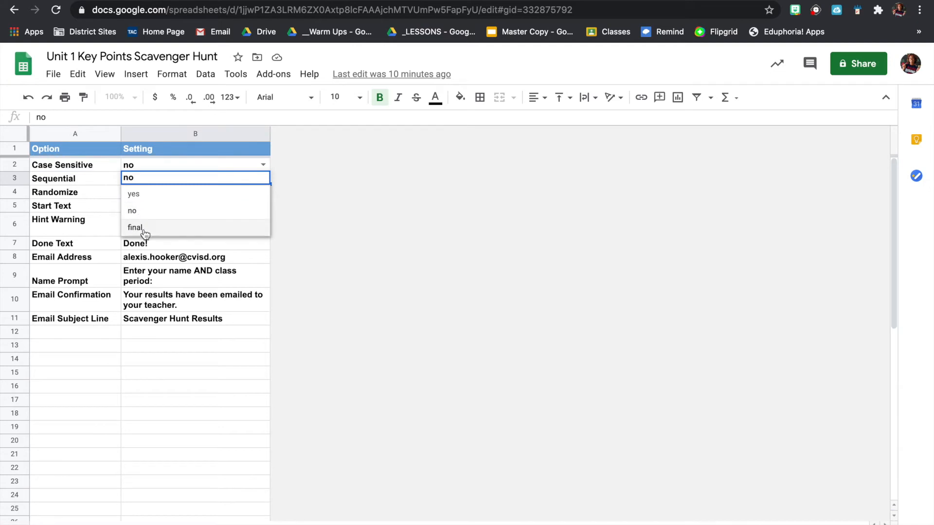
{"action": "left_click", "coordinate": [145, 199]}
{"action": "left_click", "coordinate": [101, 191]}
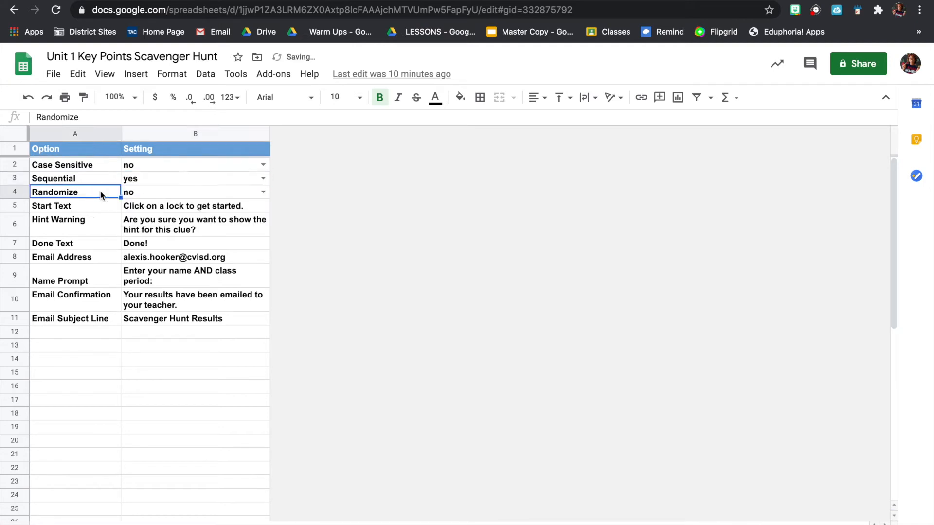
{"action": "left_click", "coordinate": [171, 192]}
{"action": "left_click", "coordinate": [263, 192]}
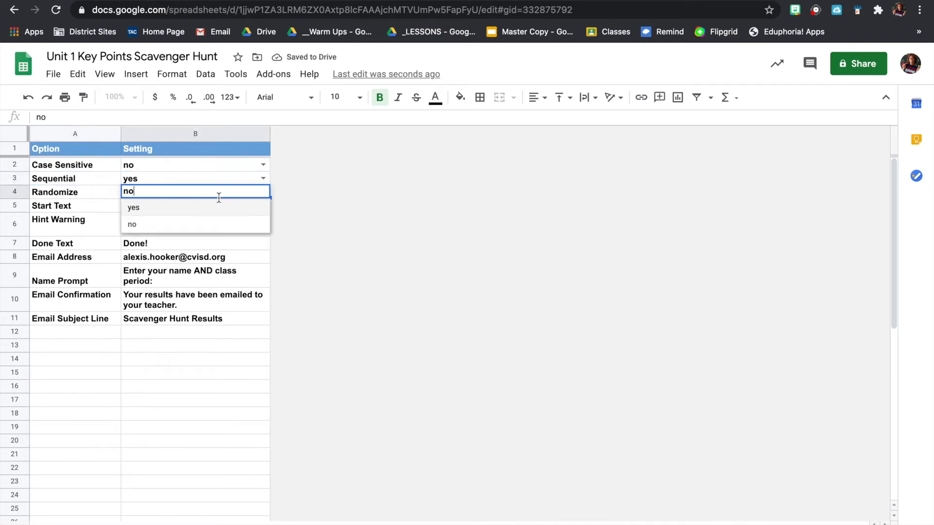
{"action": "left_click", "coordinate": [156, 225]}
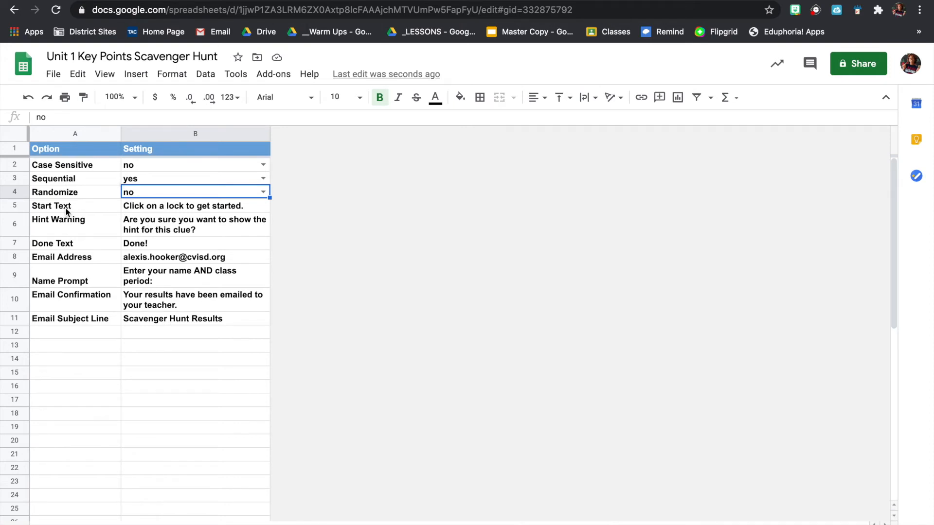
Review the Start Text and Hint Warning messages and select the Done Text setting.
{"action": "left_click", "coordinate": [146, 208]}
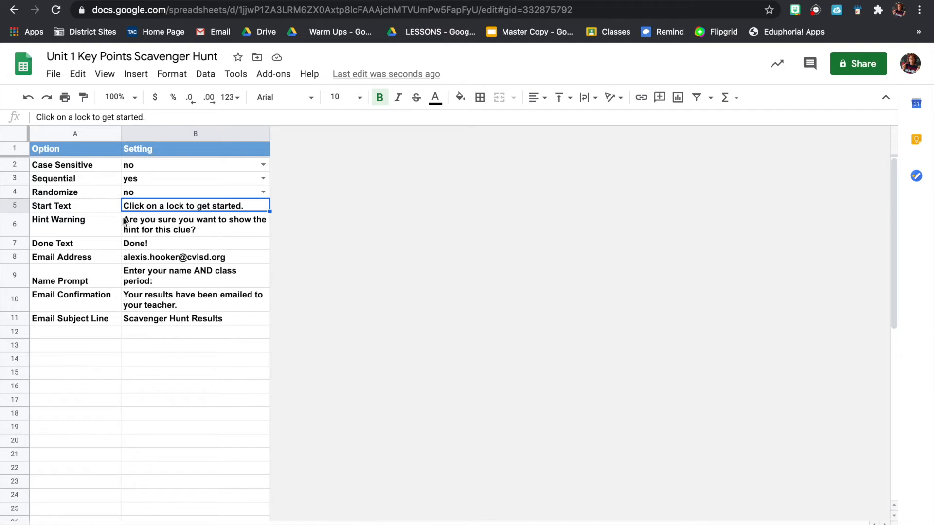
{"action": "left_click", "coordinate": [78, 226]}
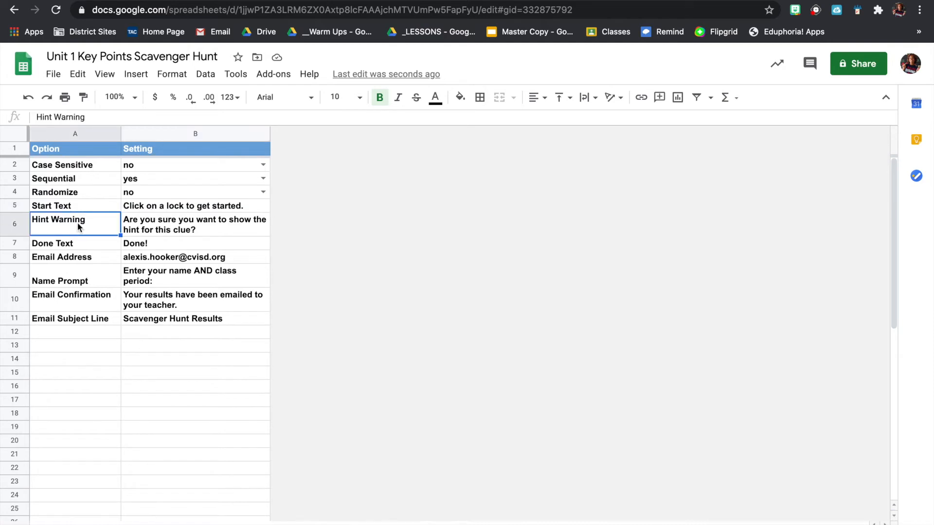
{"action": "left_click", "coordinate": [149, 223]}
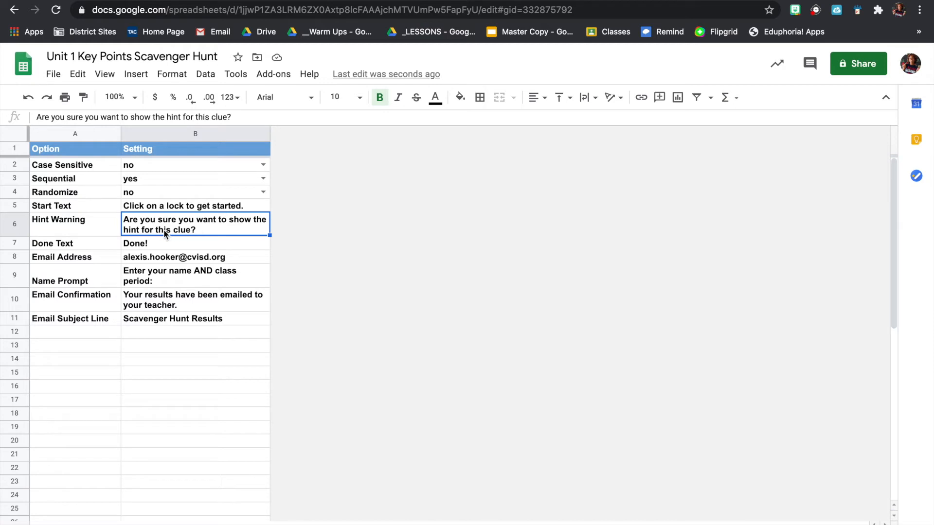
{"action": "left_click", "coordinate": [152, 247]}
{"action": "left_click", "coordinate": [87, 247]}
{"action": "left_click", "coordinate": [131, 247]}
Set the Done Text message to 'Congratulations you are done'.
{"action": "double_click", "coordinate": [137, 246]}
{"action": "type", "text": "Congr"}
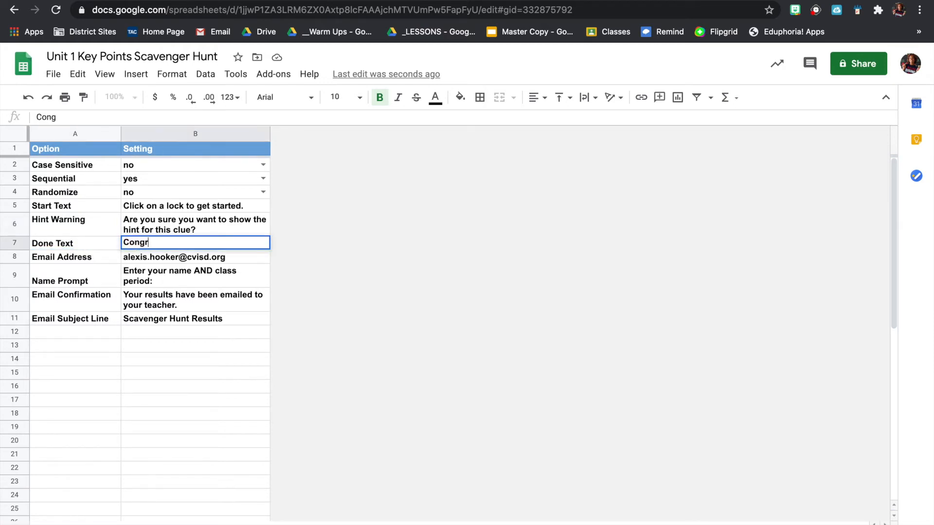
{"action": "type", "text": "atulations you are done!"}
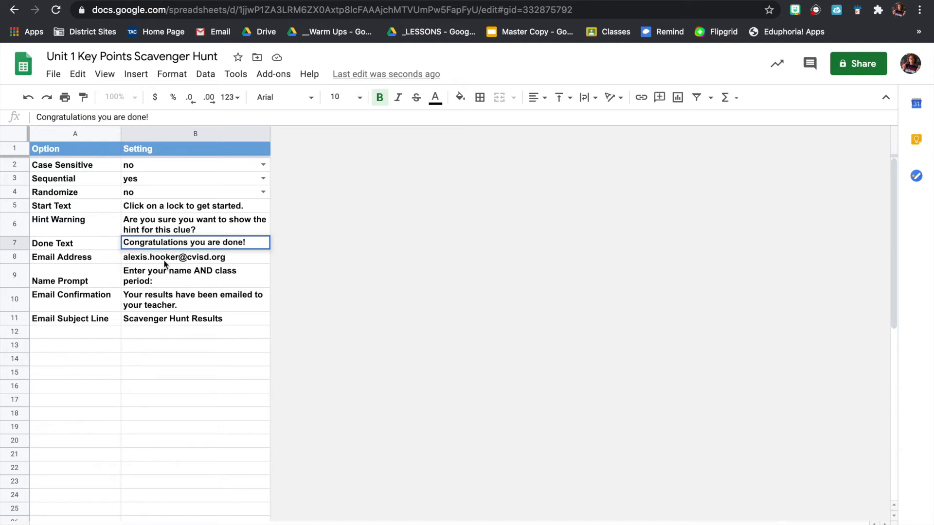
{"action": "left_click", "coordinate": [81, 259]}
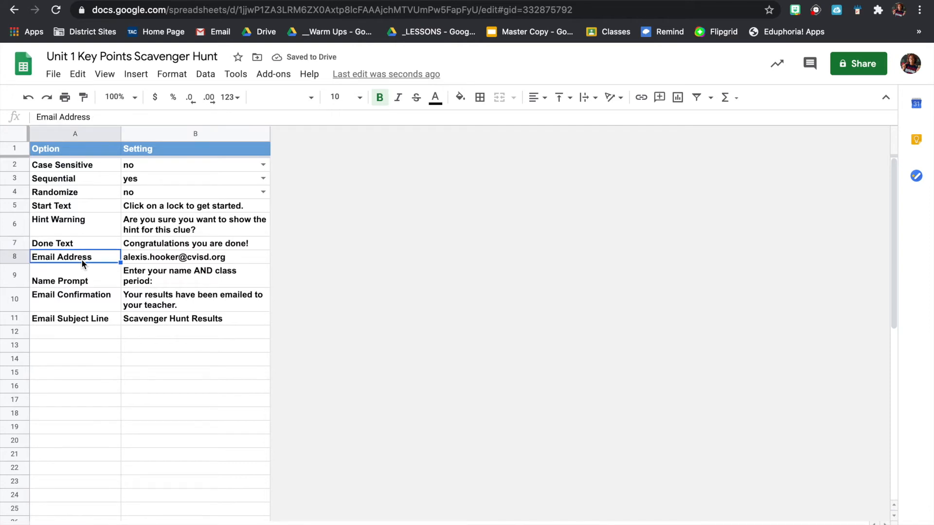
Review the results e-mail address, Name Prompt and Email Confirmation settings.
{"action": "left_click", "coordinate": [152, 258]}
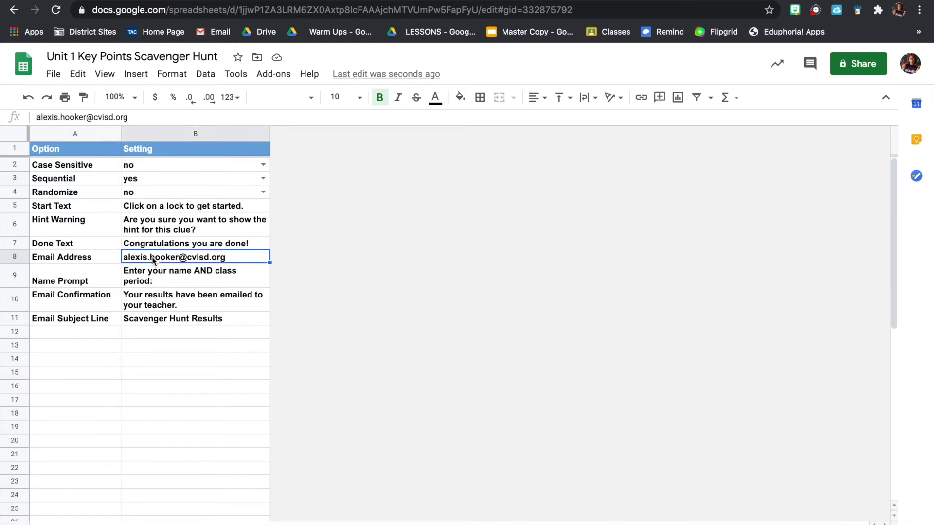
{"action": "left_click", "coordinate": [67, 281]}
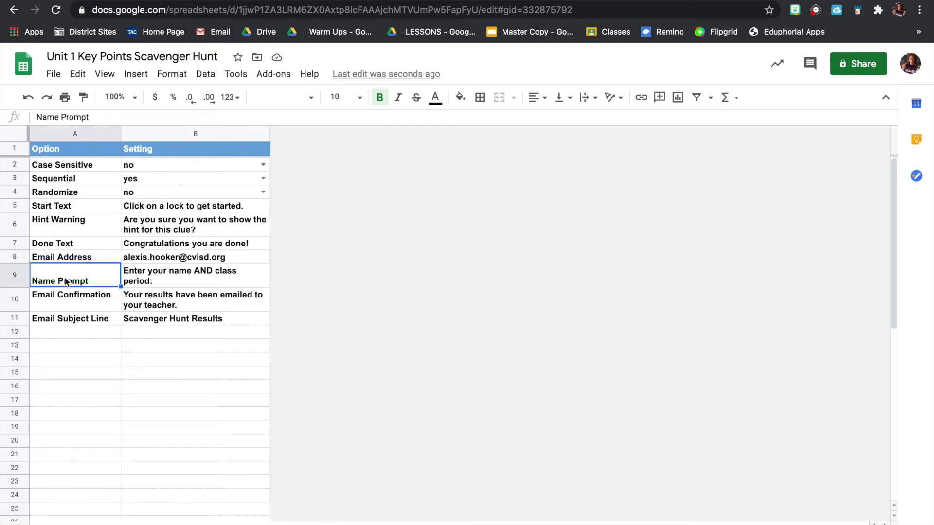
{"action": "left_click", "coordinate": [151, 280]}
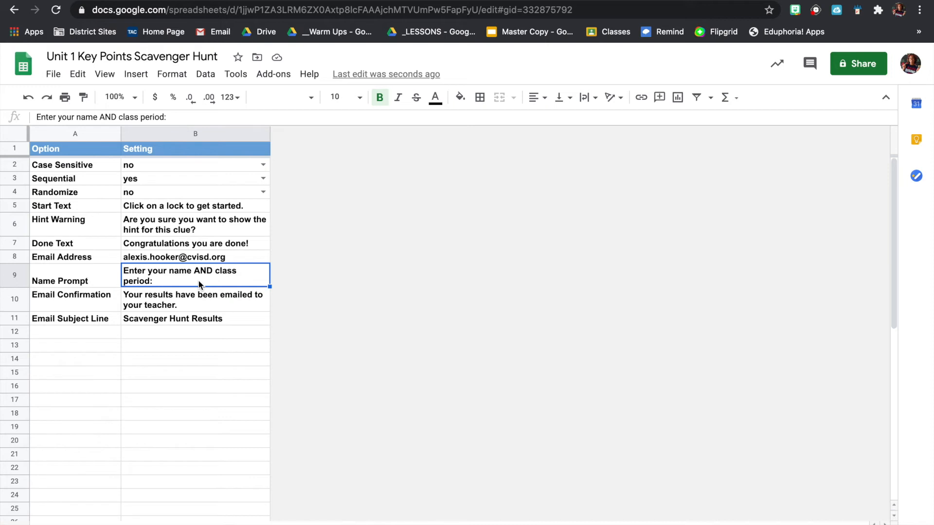
{"action": "left_click", "coordinate": [75, 302]}
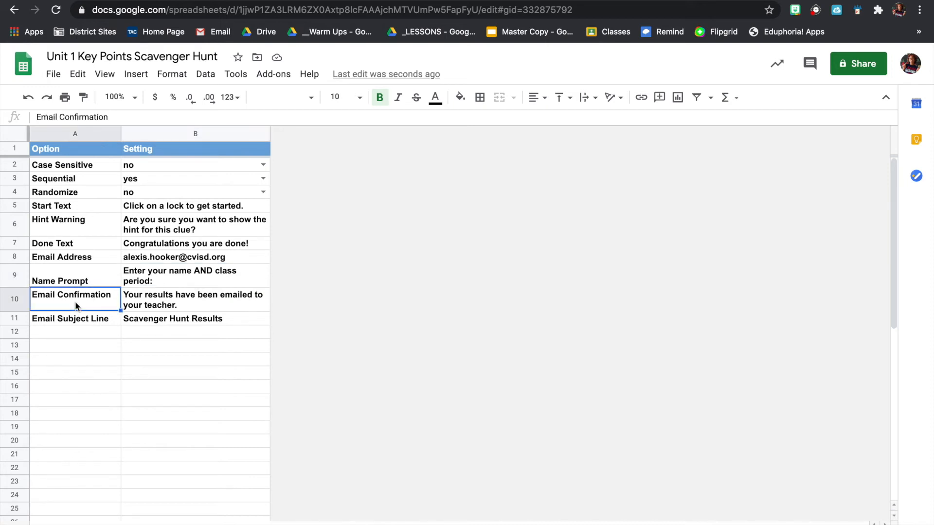
{"action": "left_click", "coordinate": [158, 306]}
Change the Email Subject Line to 'Unit 1 Scavenger Hunt Results'.
{"action": "left_click", "coordinate": [78, 321]}
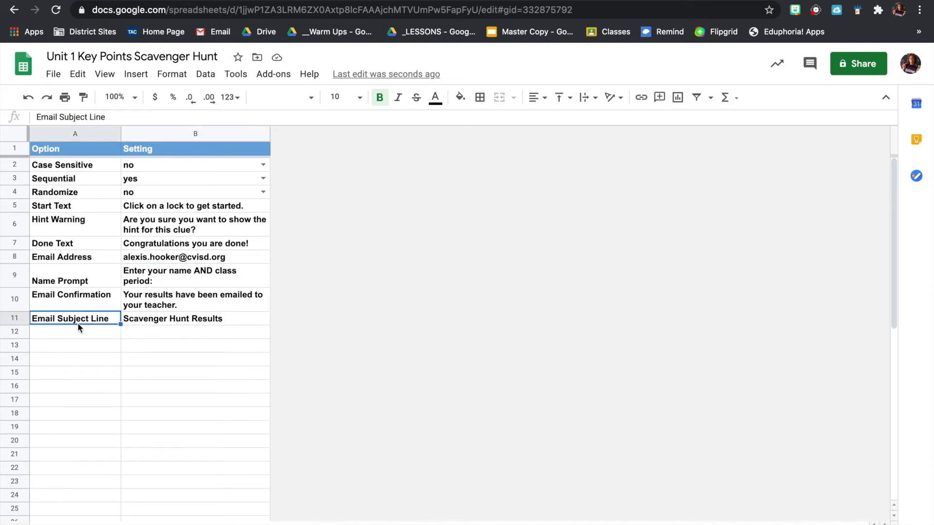
{"action": "left_click", "coordinate": [156, 323]}
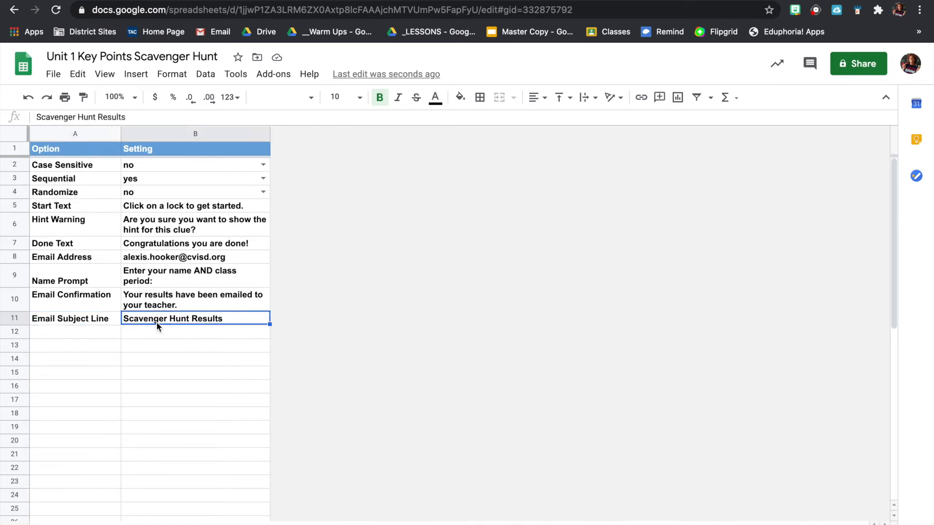
{"action": "double_click", "coordinate": [126, 320]}
{"action": "left_click", "coordinate": [123, 318]}
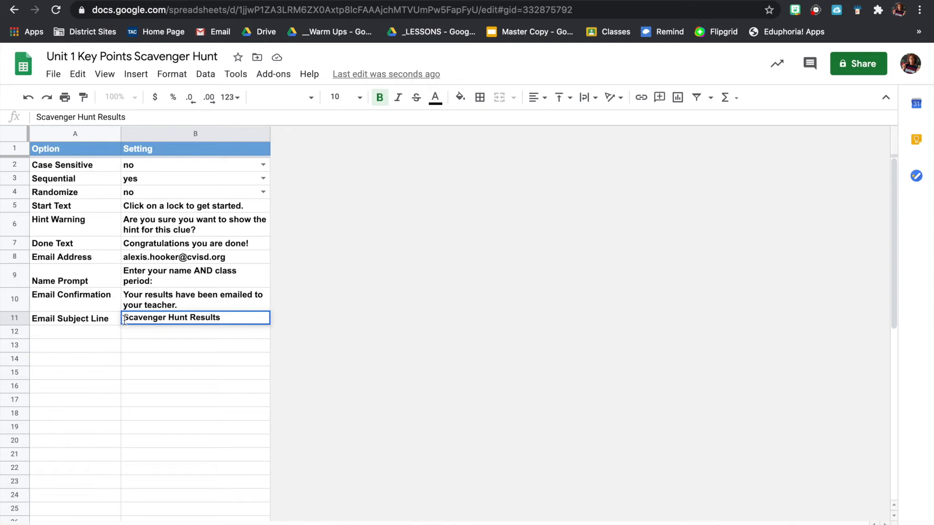
{"action": "type", "text": "Unit 1"}
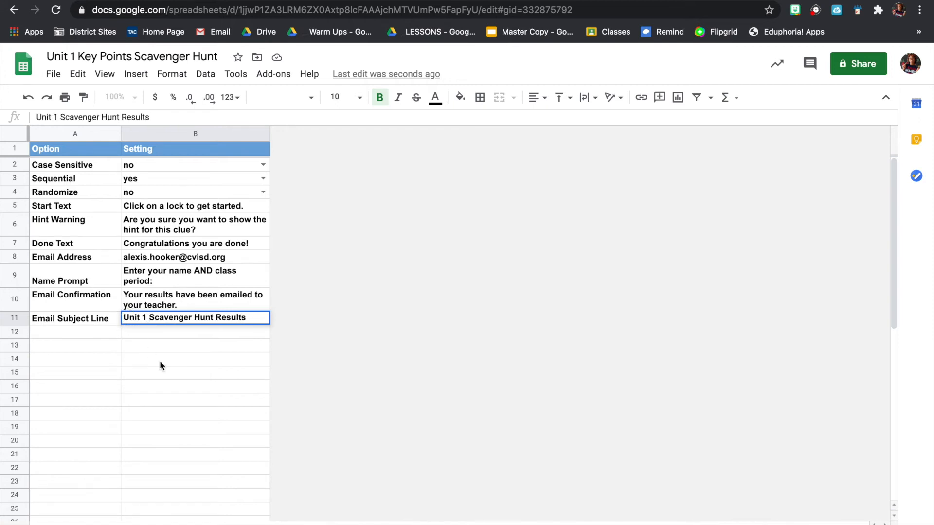
{"action": "left_click", "coordinate": [88, 524]}
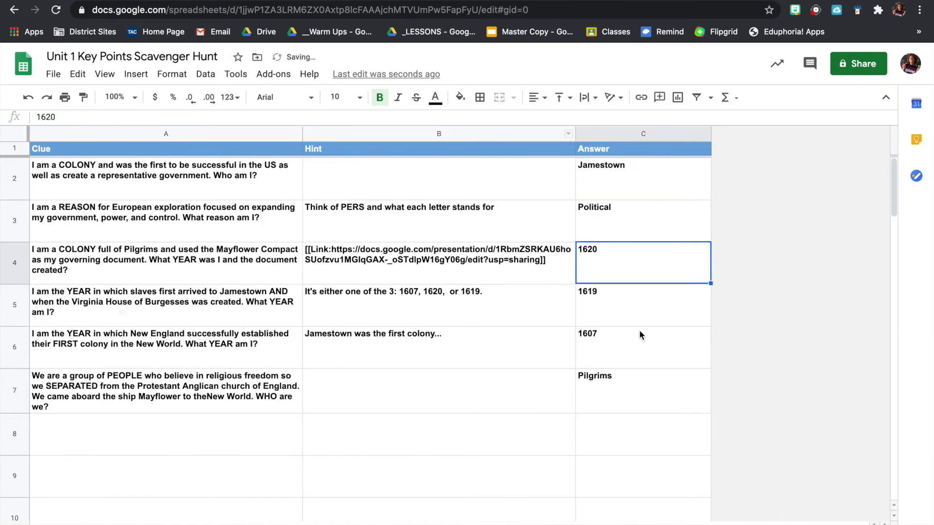
Confirm the Entire Document is published to the web, then close the publish settings.
{"action": "left_click", "coordinate": [167, 524]}
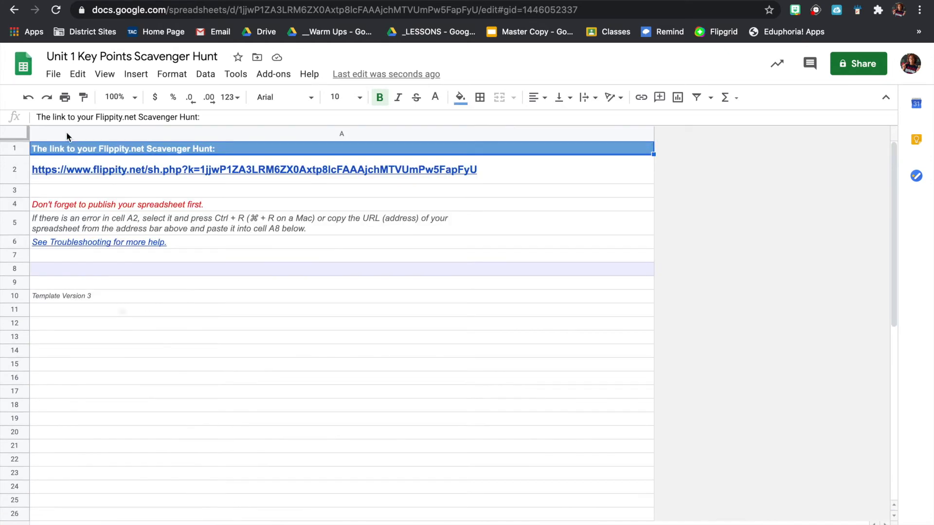
{"action": "left_click", "coordinate": [54, 75]}
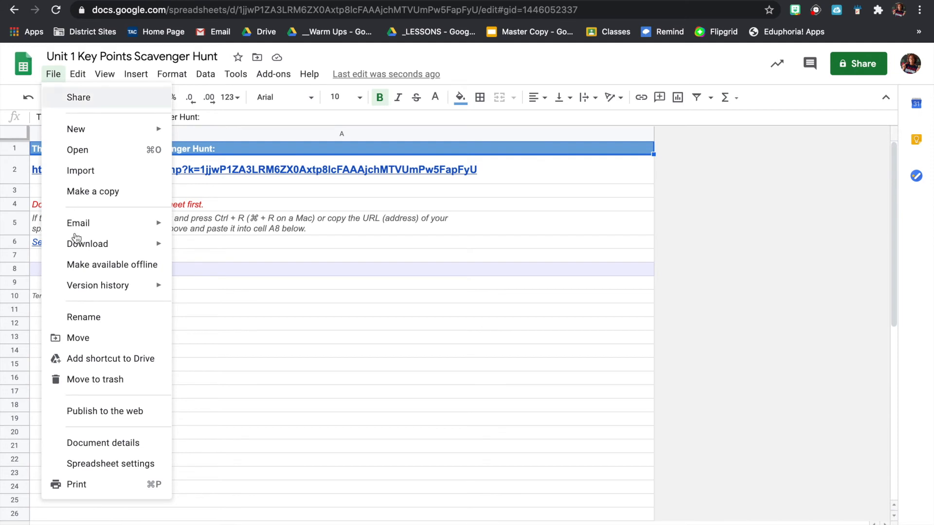
{"action": "left_click", "coordinate": [94, 414]}
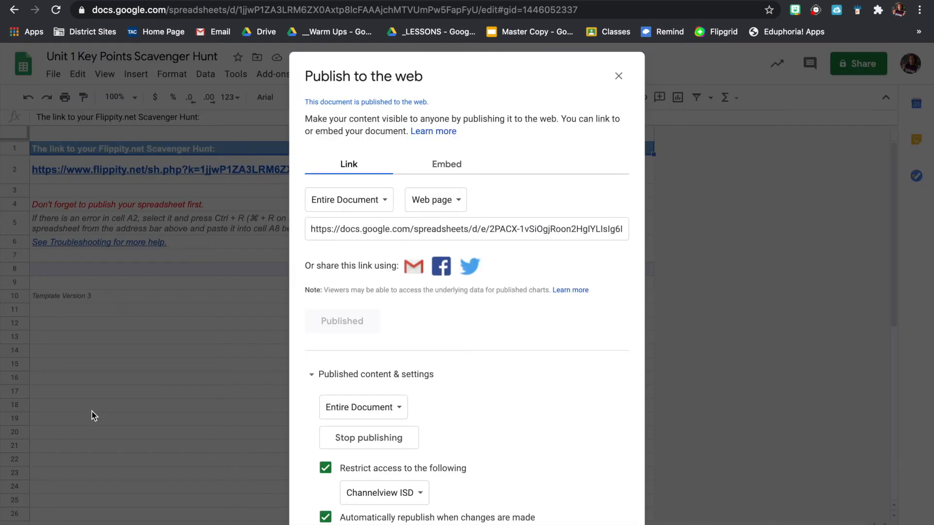
{"action": "left_click", "coordinate": [378, 208]}
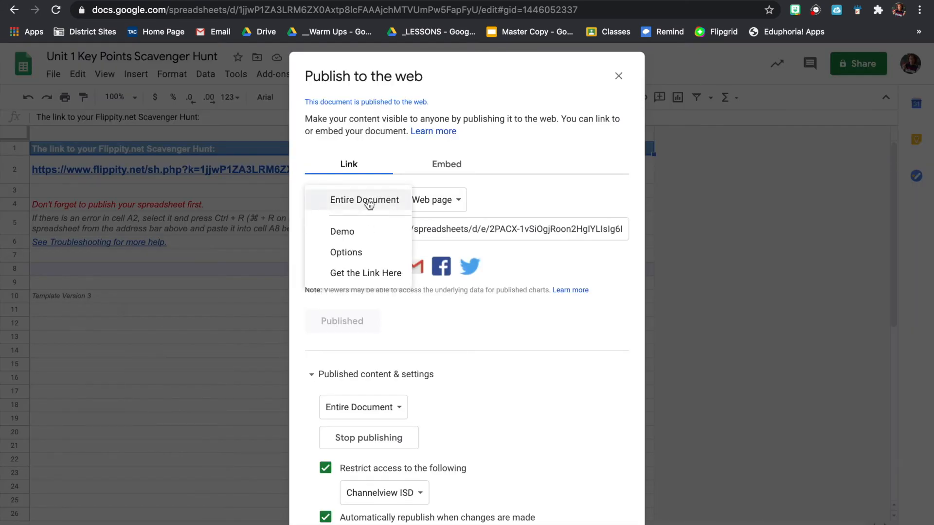
{"action": "left_click", "coordinate": [377, 207]}
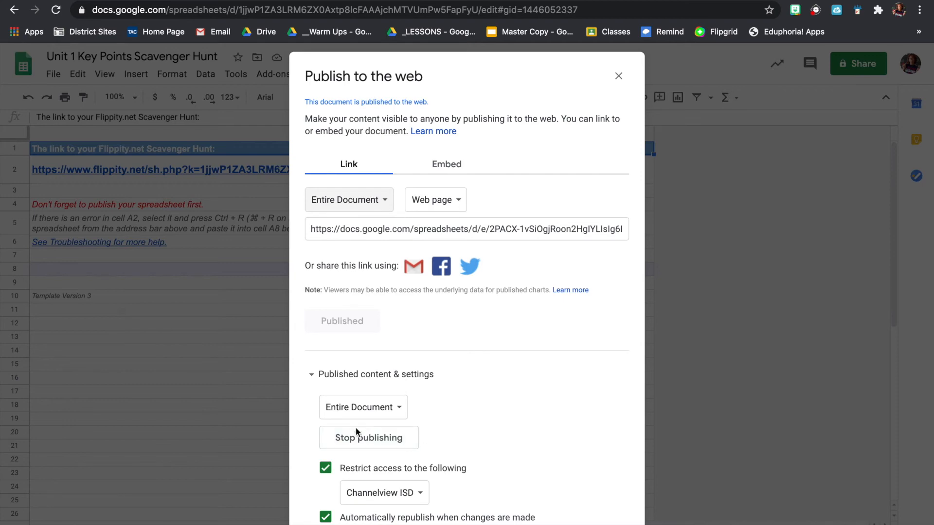
{"action": "left_click", "coordinate": [314, 374]}
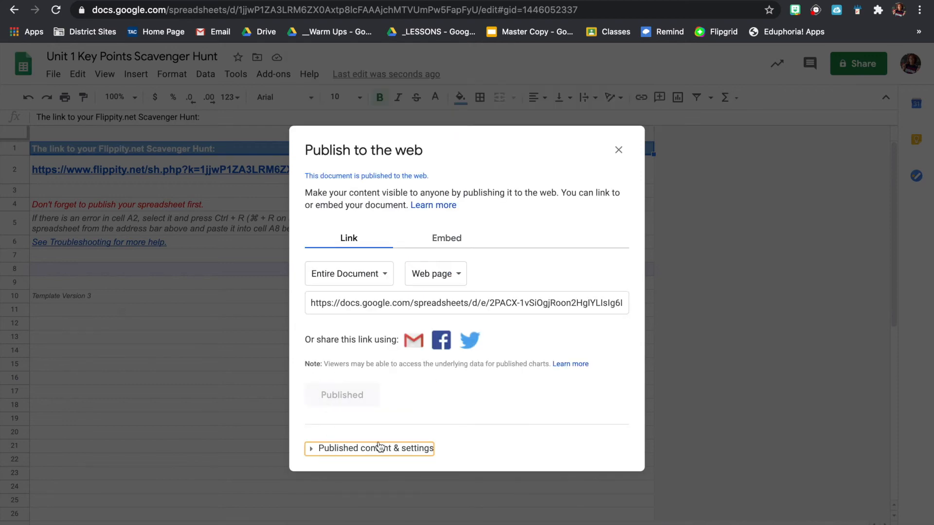
{"action": "left_click", "coordinate": [327, 450]}
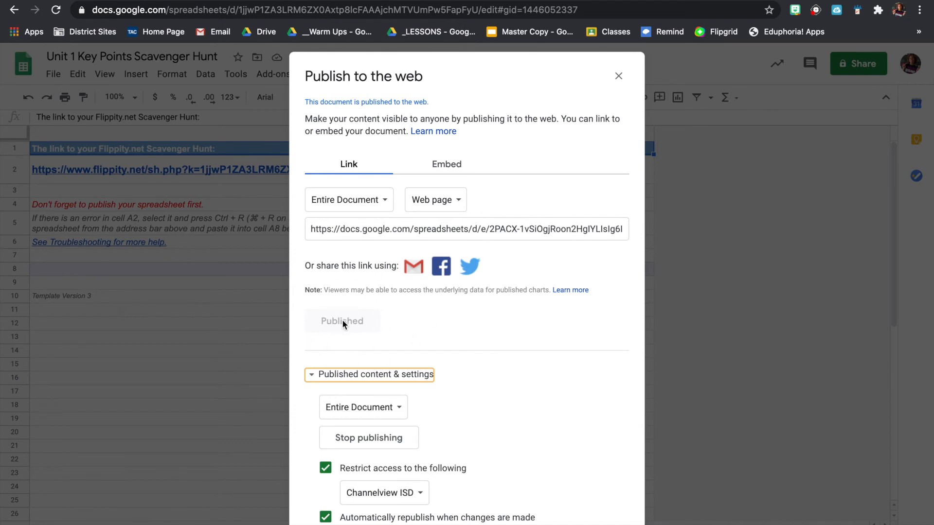
{"action": "left_click", "coordinate": [618, 76]}
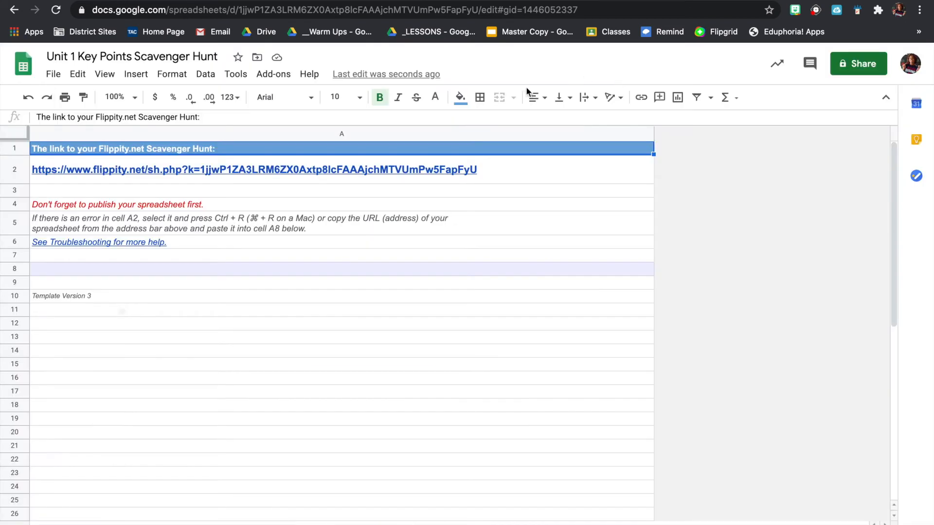
Copy the Flippity Scavenger Hunt link from A2 and load it in a new tab.
{"action": "left_click", "coordinate": [271, 172]}
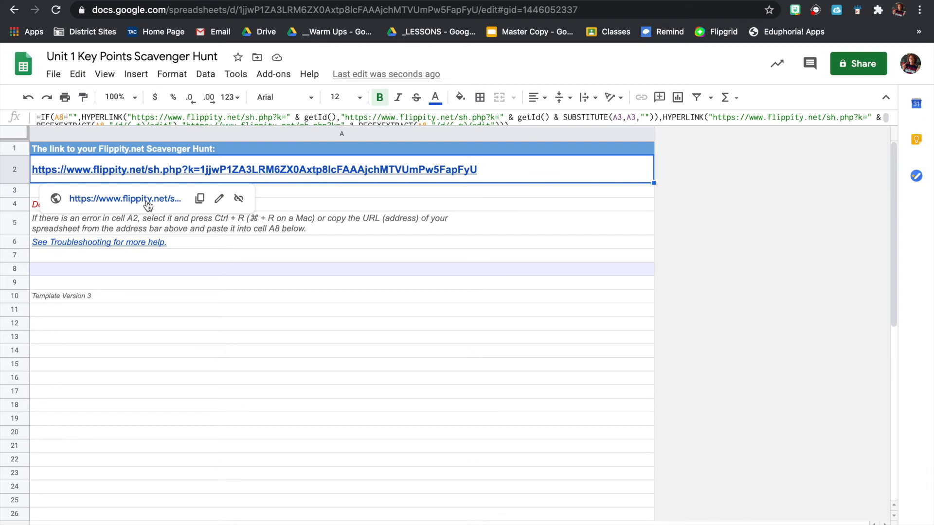
{"action": "left_click", "coordinate": [198, 200]}
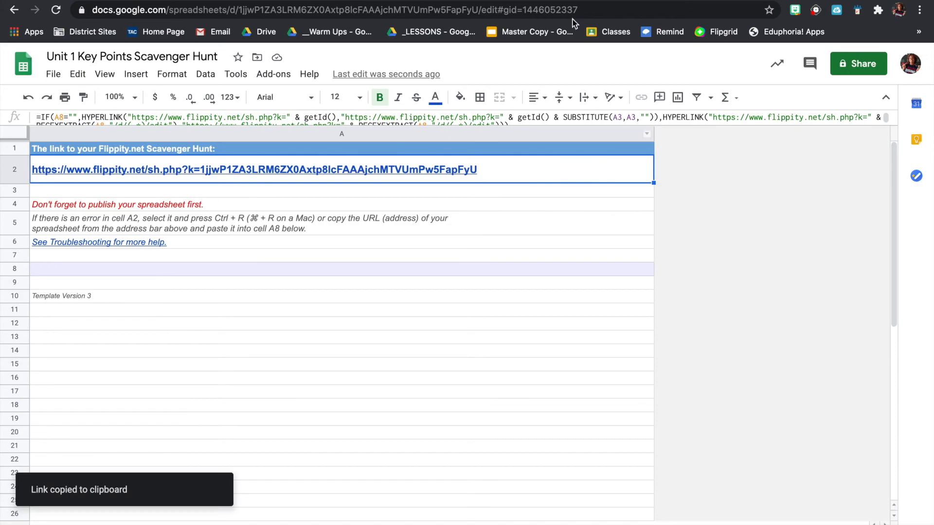
{"action": "key", "text": "super+t"}
{"action": "key", "text": "super+v"}
{"action": "key", "text": "Return"}
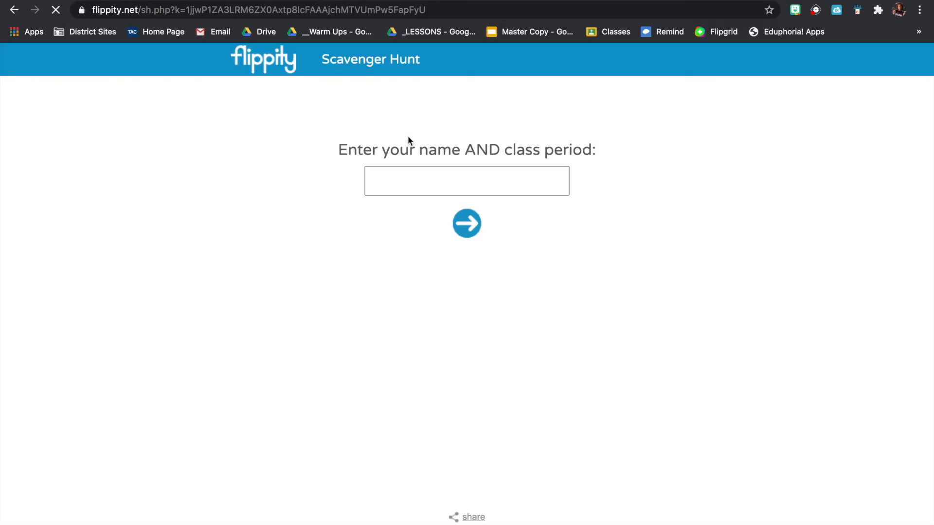
Enter a test student's name and class period to start the hunt.
{"action": "left_click", "coordinate": [413, 185]}
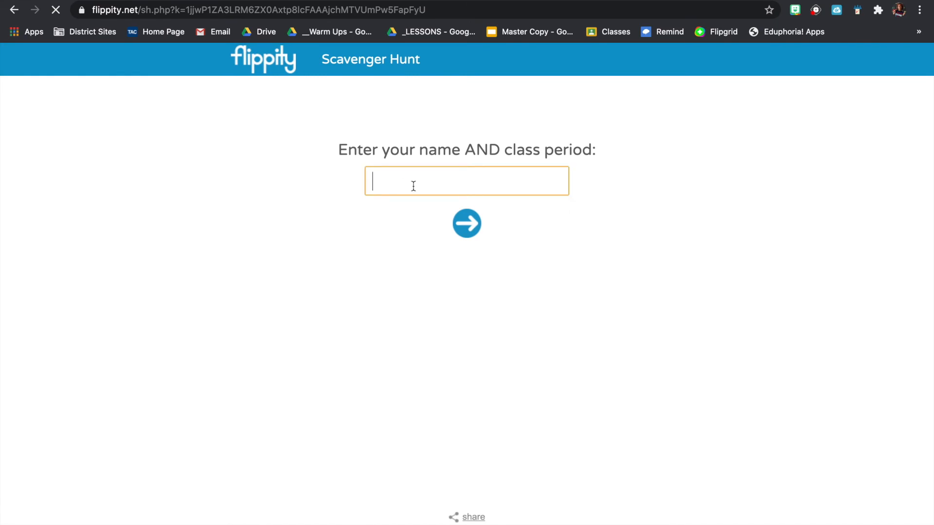
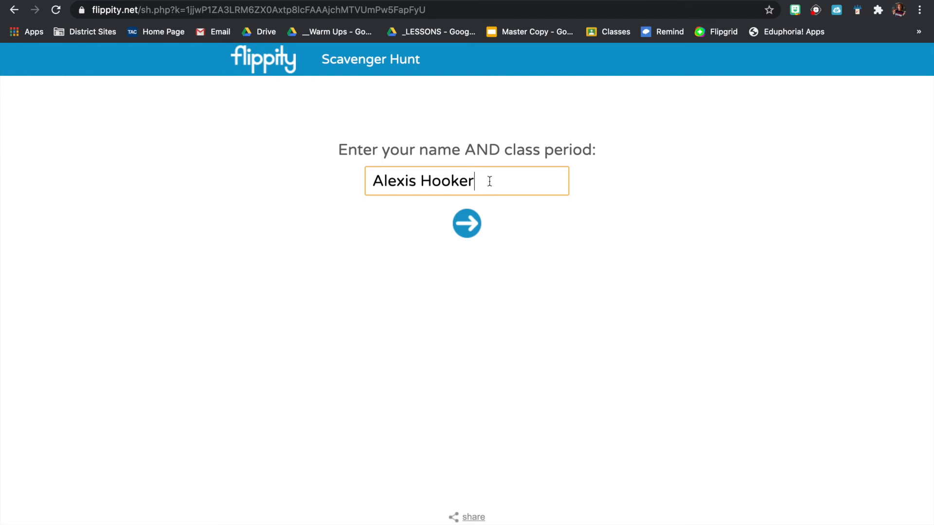
{"action": "type", "text": " 1st Period"}
{"action": "left_click", "coordinate": [466, 223]}
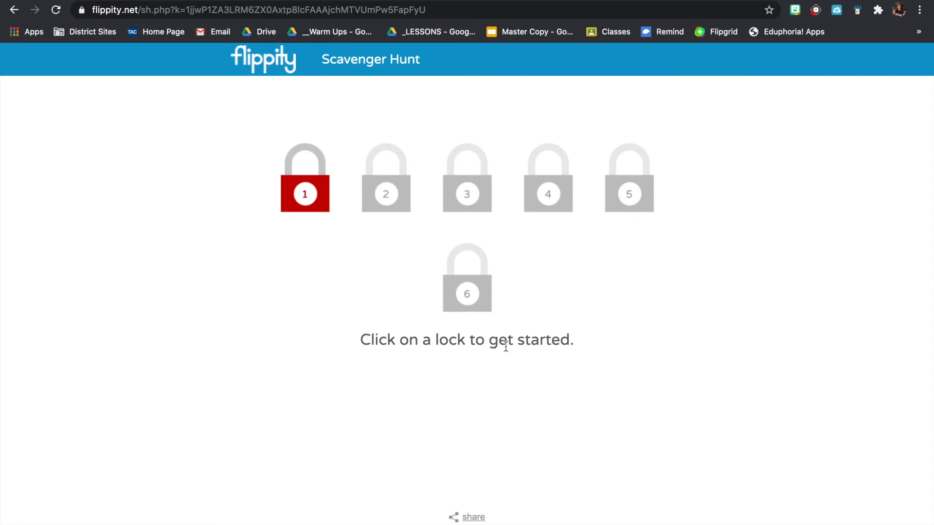
Unlock clue 1 by answering jamestown.
{"action": "left_click", "coordinate": [306, 193]}
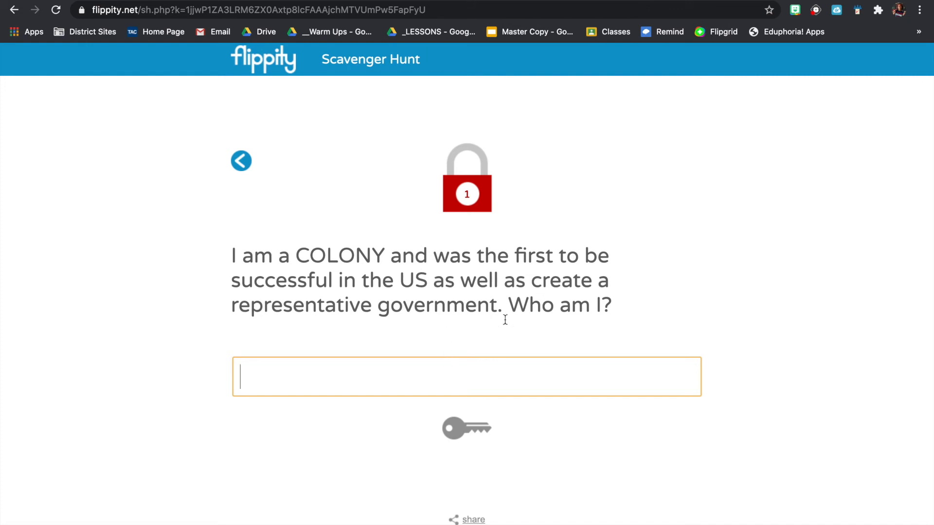
{"action": "type", "text": "jamestown"}
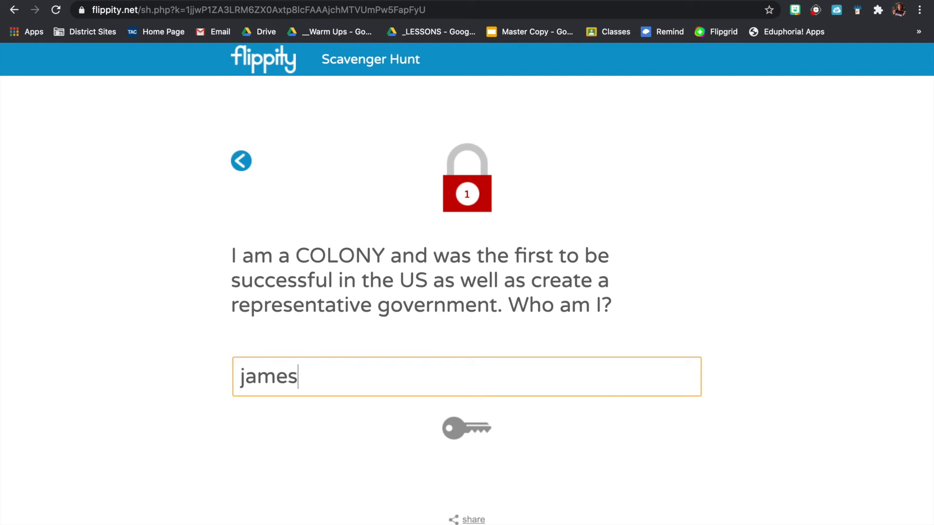
{"action": "left_click", "coordinate": [468, 429]}
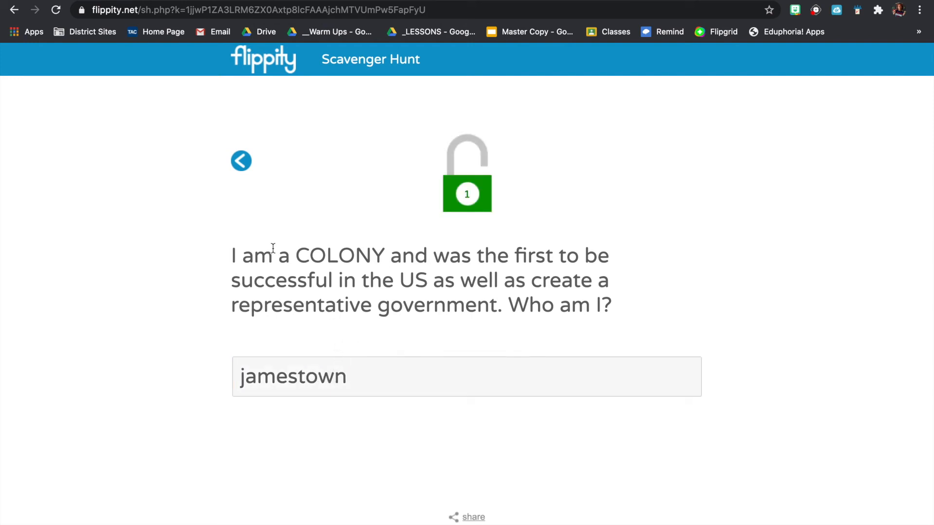
Check the stored Jamestown answer in the sheet and return to the six-lock overview.
{"action": "left_click", "coordinate": [249, 0]}
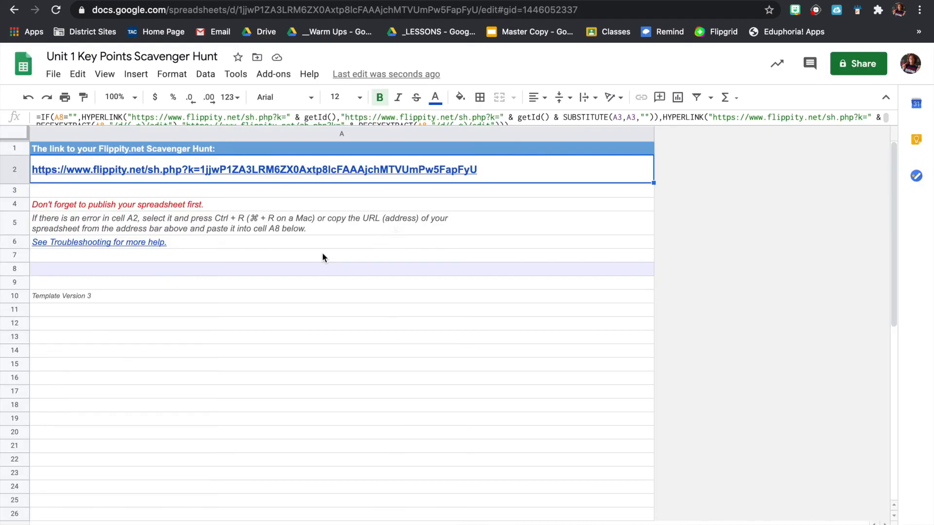
{"action": "left_click", "coordinate": [100, 523]}
{"action": "left_click", "coordinate": [612, 178]}
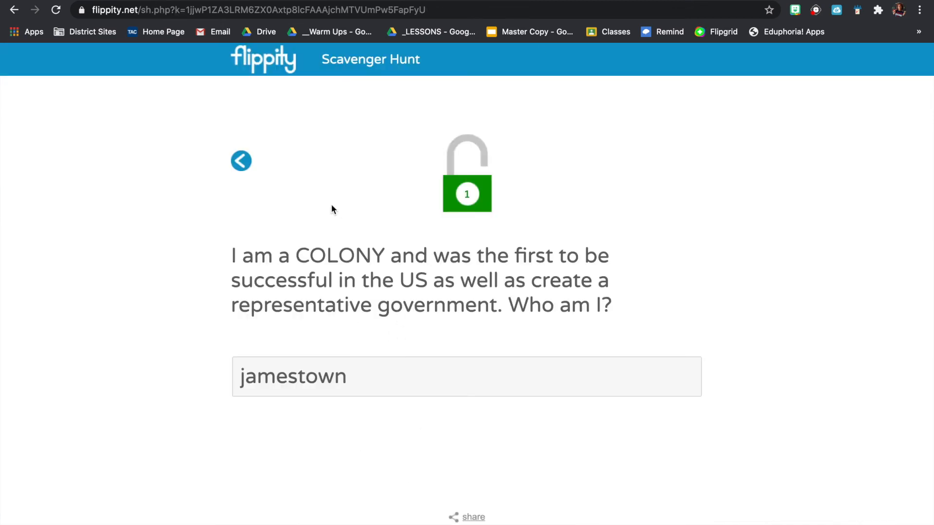
{"action": "left_click", "coordinate": [254, 165]}
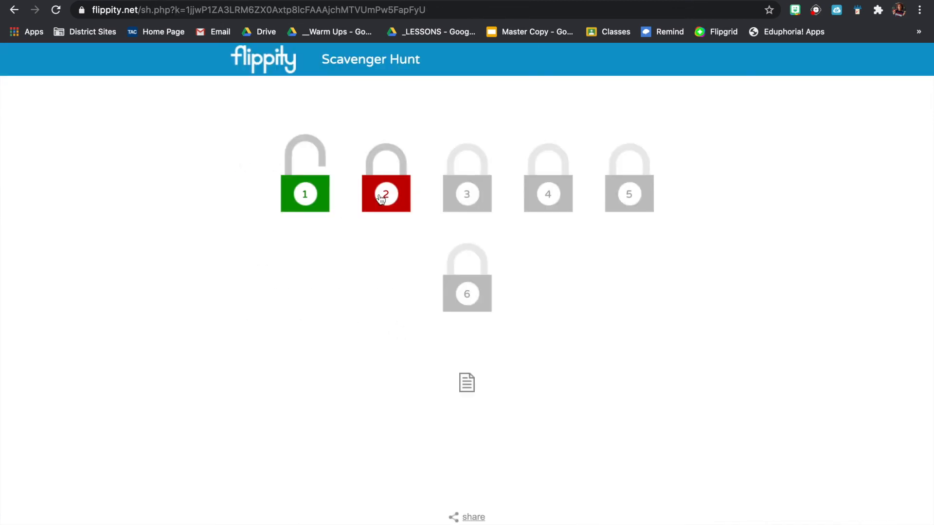
{"action": "left_click", "coordinate": [244, 1]}
Change the Sequential setting back to no.
{"action": "left_click", "coordinate": [146, 524]}
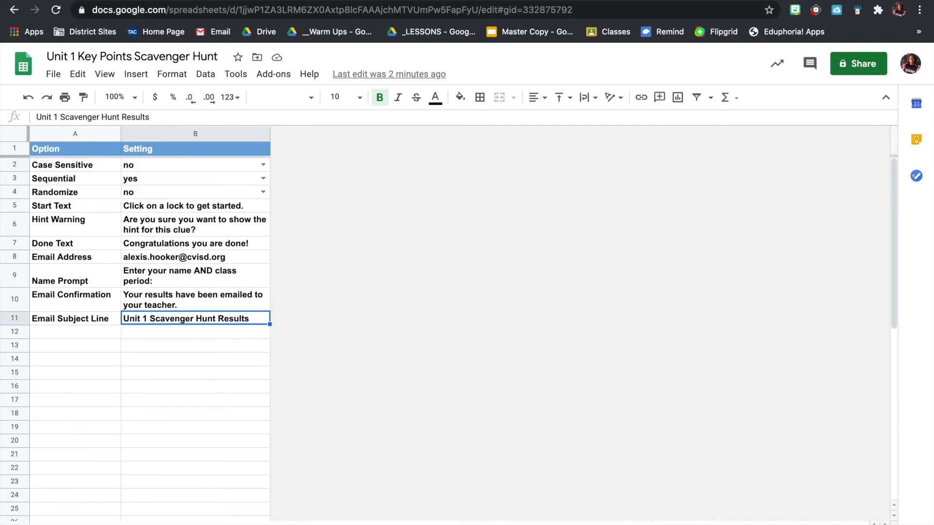
{"action": "left_click", "coordinate": [171, 179]}
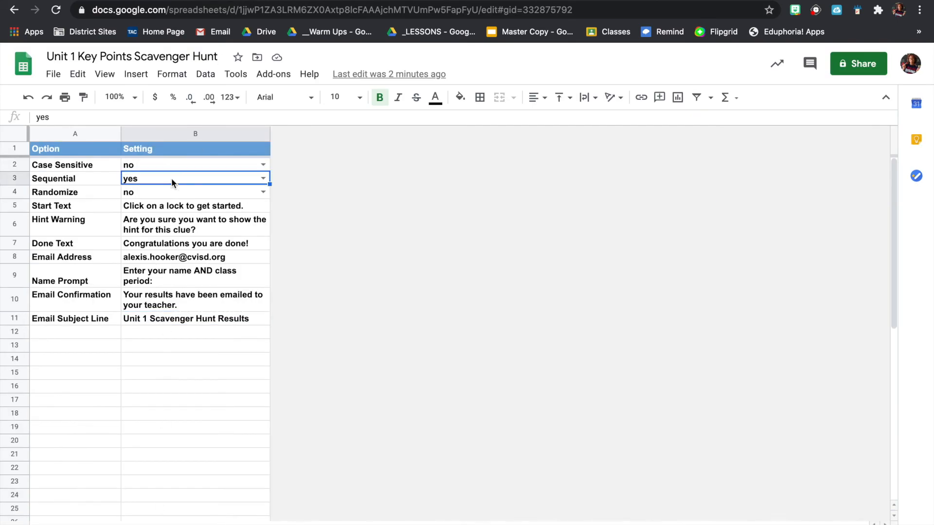
{"action": "left_click", "coordinate": [263, 178]}
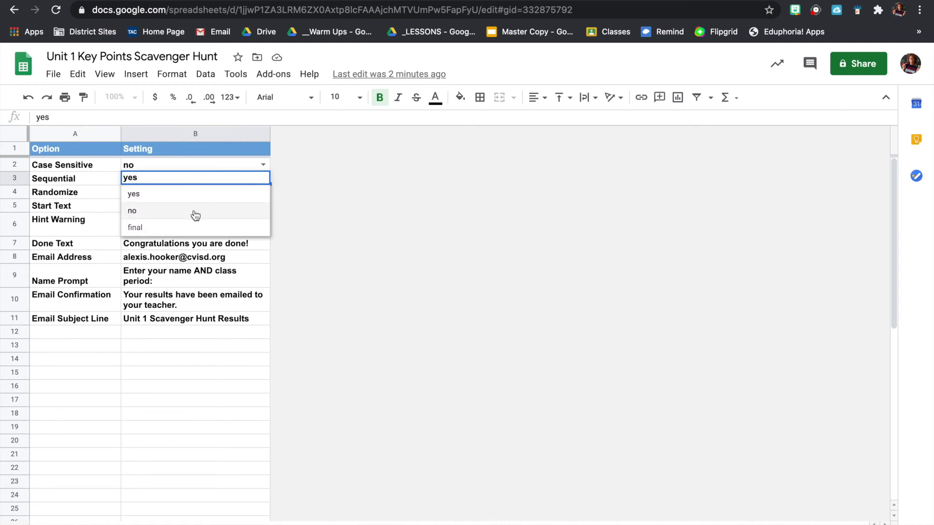
{"action": "left_click", "coordinate": [195, 216]}
{"action": "left_click", "coordinate": [358, 341]}
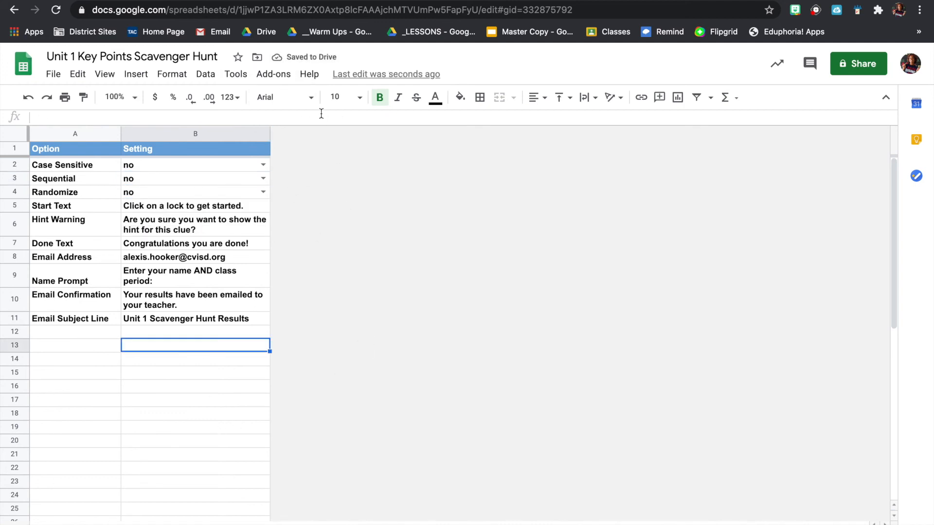
Copy the Flippity hunt link from A2 and load it in a new tab.
{"action": "left_click", "coordinate": [258, 523]}
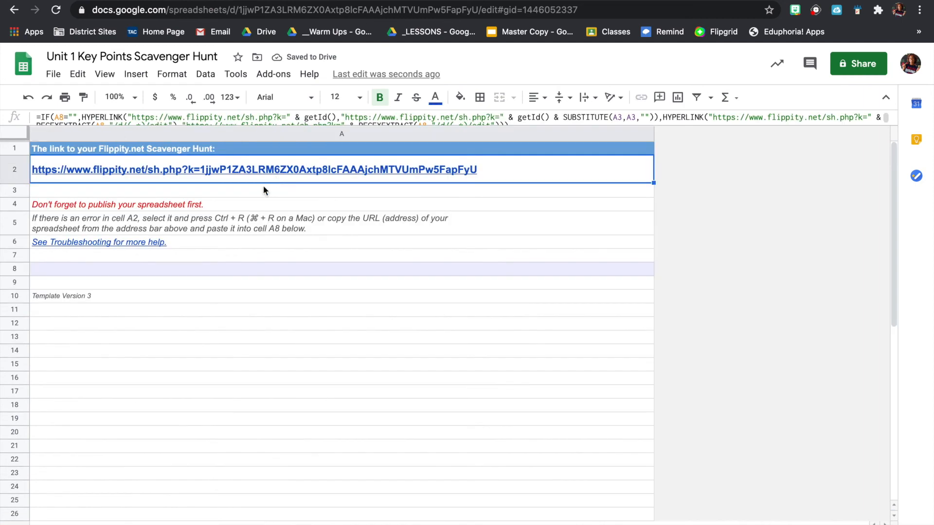
{"action": "left_click", "coordinate": [339, 181]}
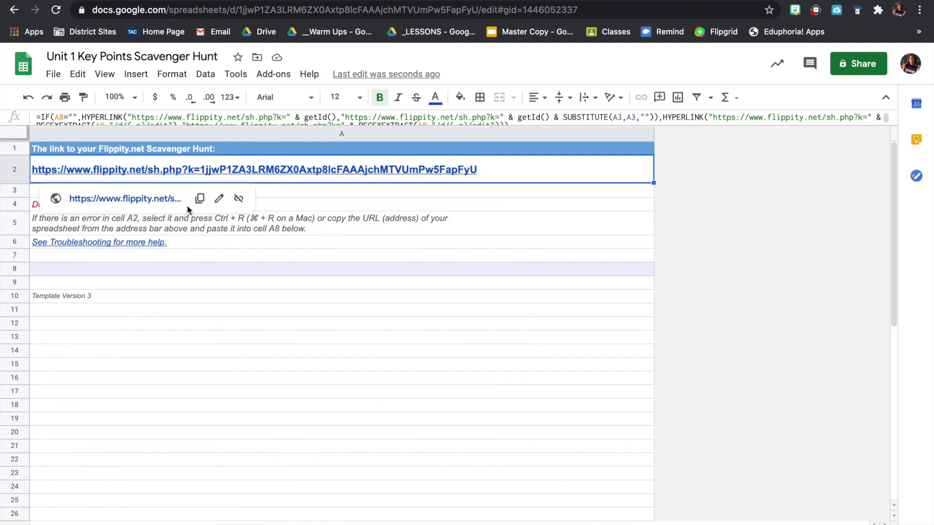
{"action": "left_click", "coordinate": [199, 199]}
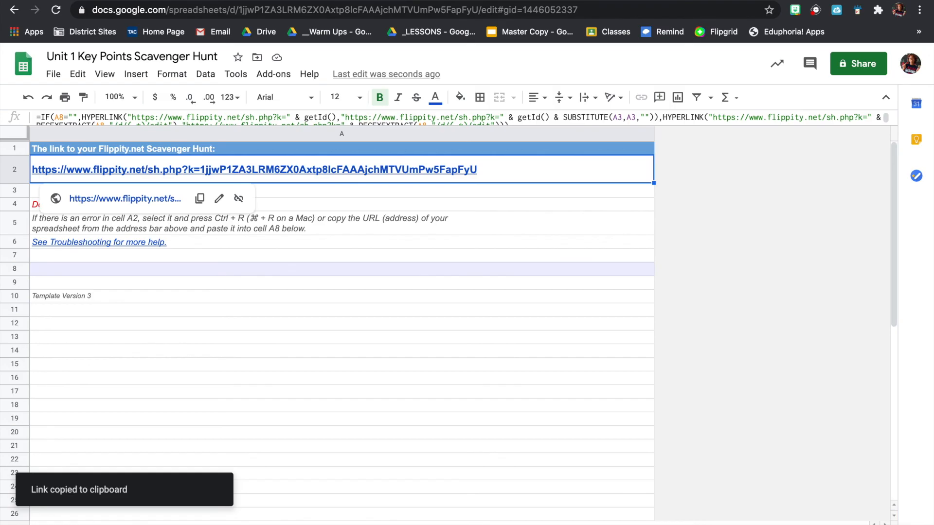
{"action": "key", "text": "super+t"}
{"action": "key", "text": "super+v"}
{"action": "key", "text": "Return"}
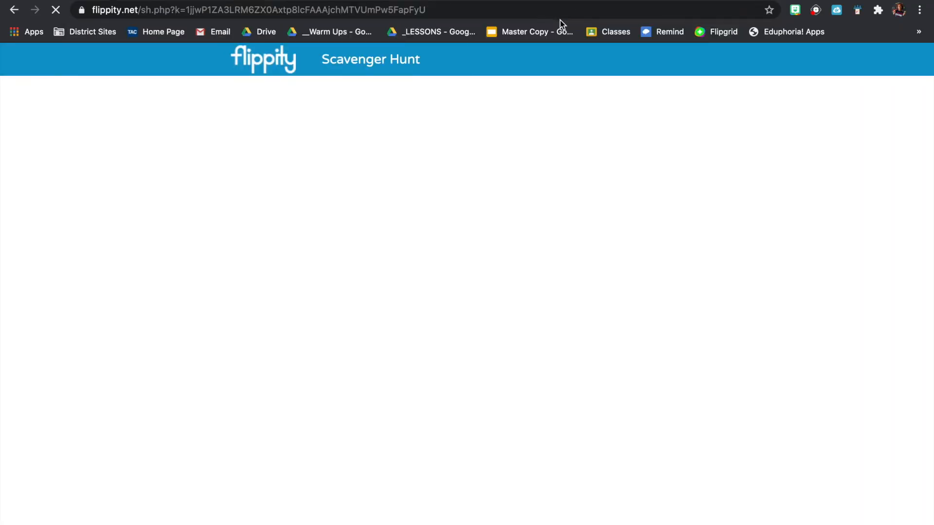
Start the Scavenger Hunt by entering the student's name and '1st Period'.
{"action": "left_click", "coordinate": [487, 179]}
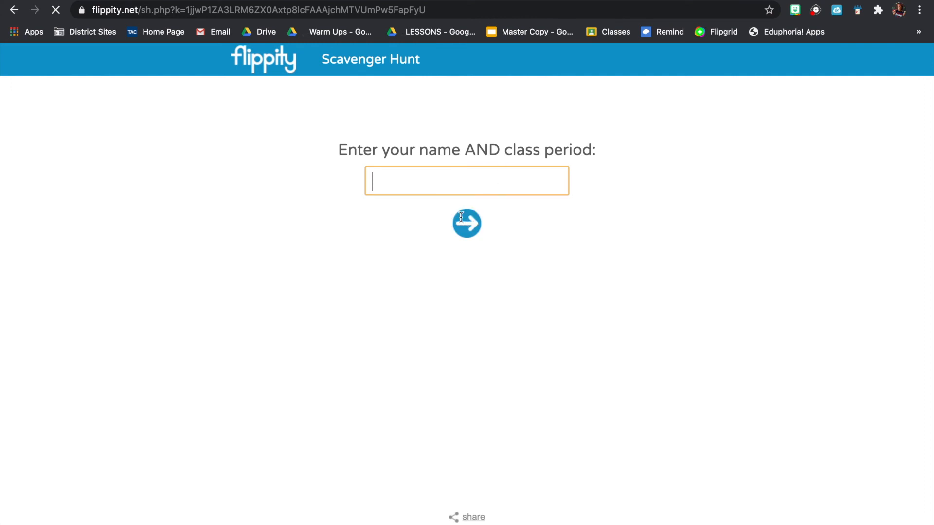
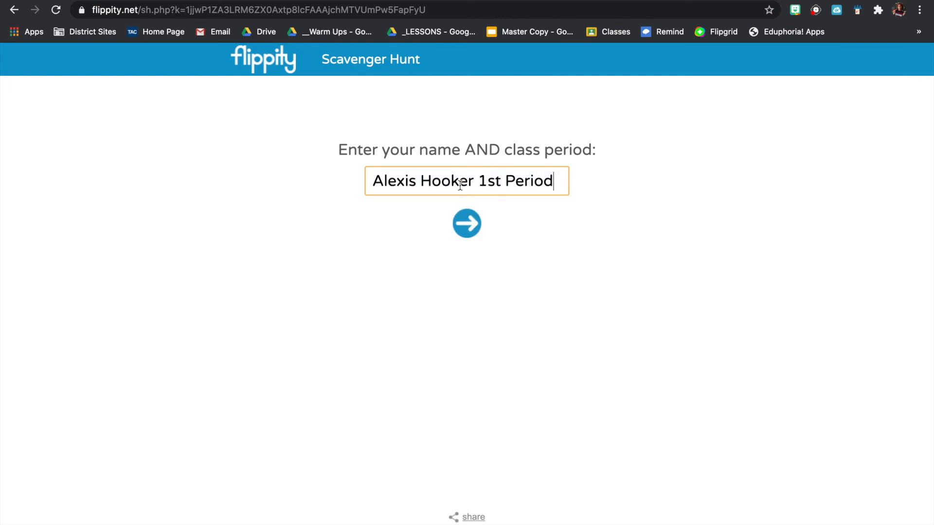
{"action": "left_click", "coordinate": [465, 219]}
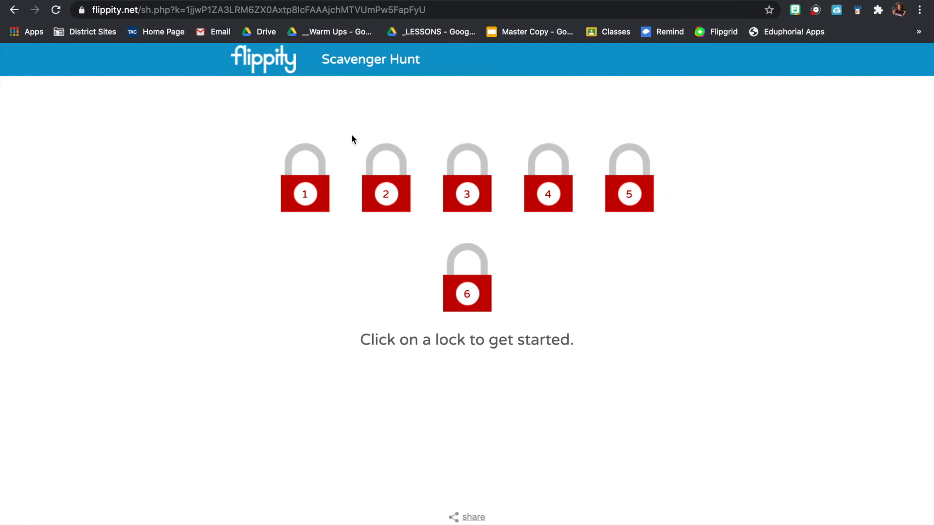
Test locks 3 and 6, which are still locked, returning to the grid each time.
{"action": "left_click", "coordinate": [467, 198]}
{"action": "left_click", "coordinate": [243, 165]}
{"action": "left_click", "coordinate": [452, 279]}
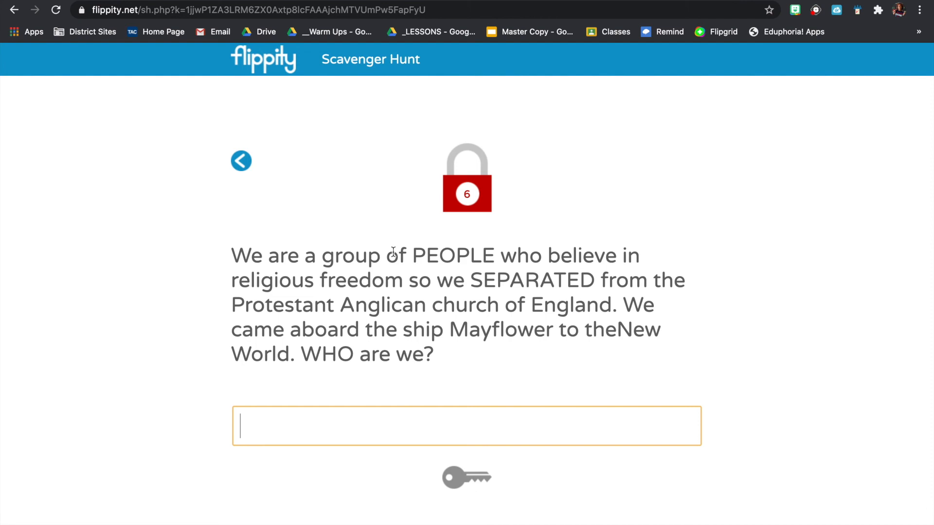
{"action": "left_click", "coordinate": [243, 162]}
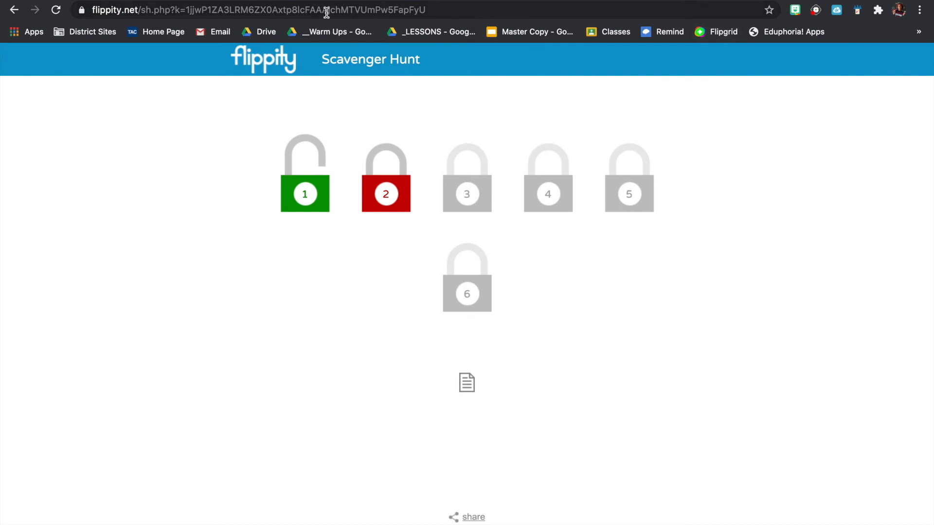
Check the Settings sheet of the spreadsheet, then go back to the hunt.
{"action": "left_click", "coordinate": [225, 1]}
{"action": "left_click", "coordinate": [97, 523]}
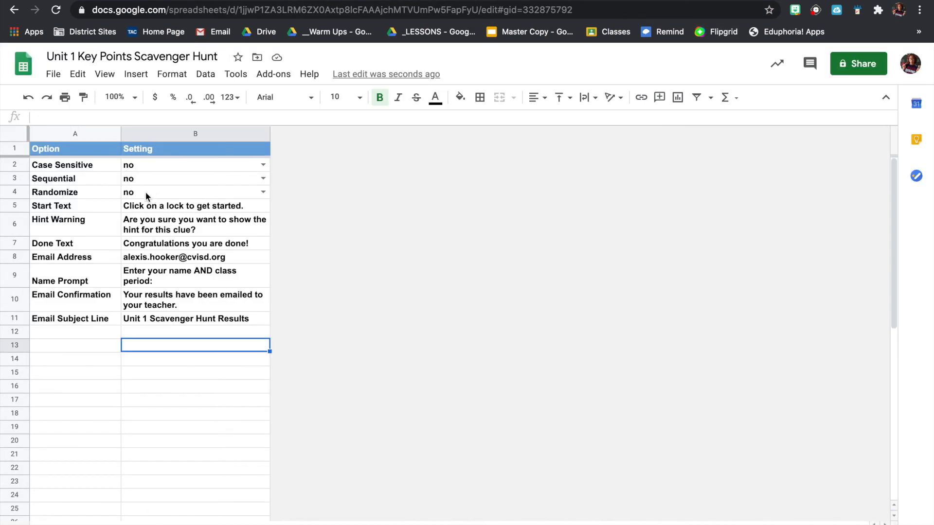
{"action": "left_click", "coordinate": [348, 2]}
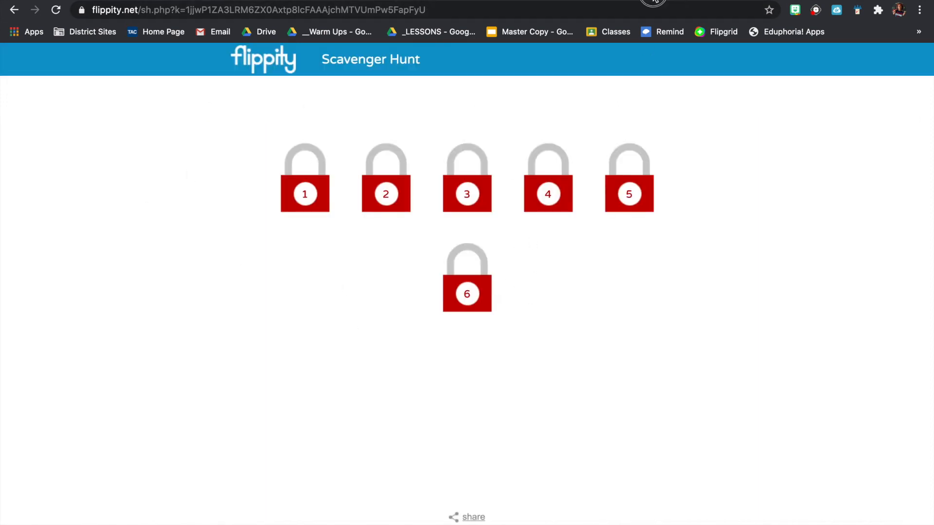
Unlock clue 2 with the answer 'political'.
{"action": "left_click", "coordinate": [652, 1]}
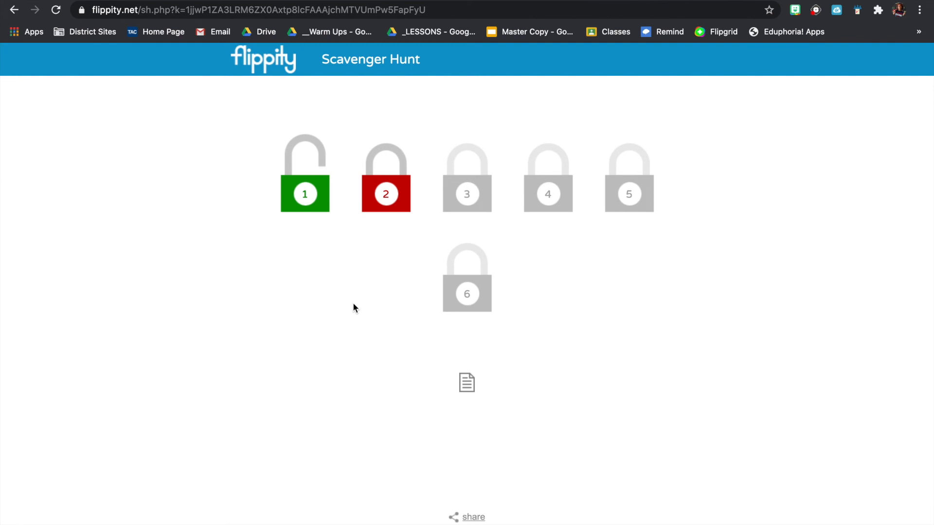
{"action": "left_click", "coordinate": [387, 205]}
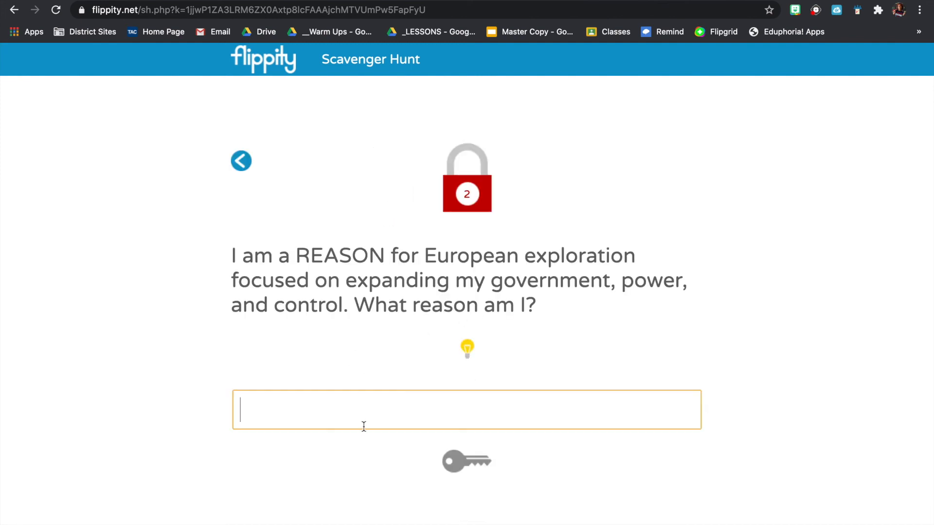
{"action": "type", "text": "politica"}
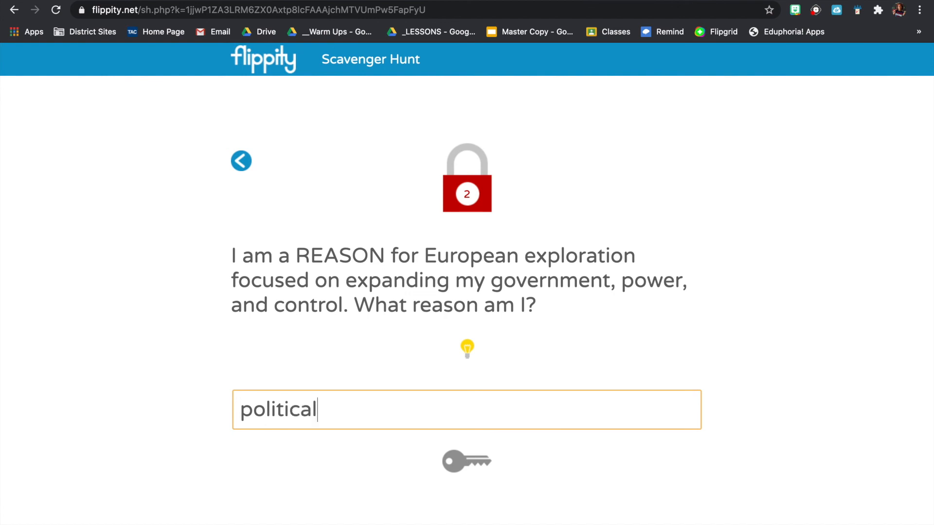
{"action": "type", "text": "l"}
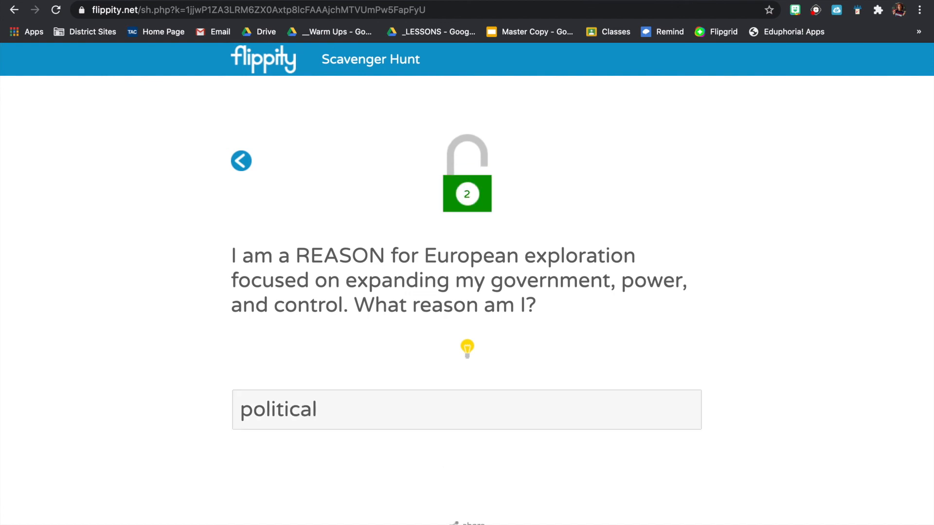
{"action": "left_click", "coordinate": [241, 161]}
Unlock clue 3 with '1620', then open clue 4 and request its hint.
{"action": "left_click", "coordinate": [467, 199]}
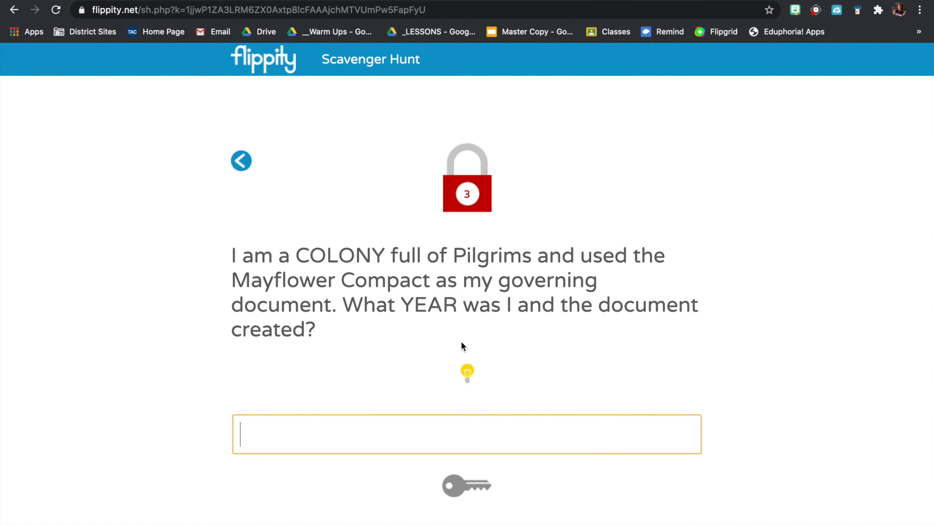
{"action": "type", "text": "1620"}
{"action": "left_click", "coordinate": [482, 493]}
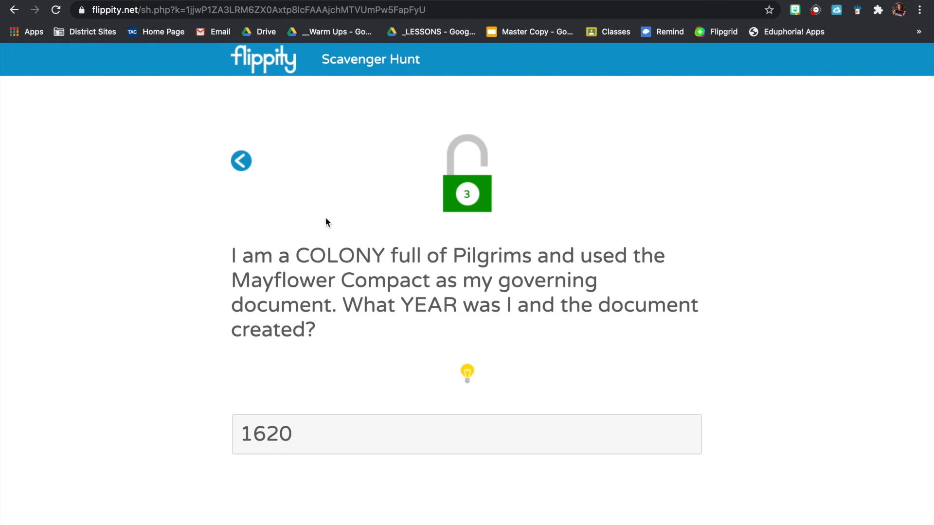
{"action": "left_click", "coordinate": [240, 160]}
{"action": "left_click", "coordinate": [544, 197]}
{"action": "left_click", "coordinate": [466, 349]}
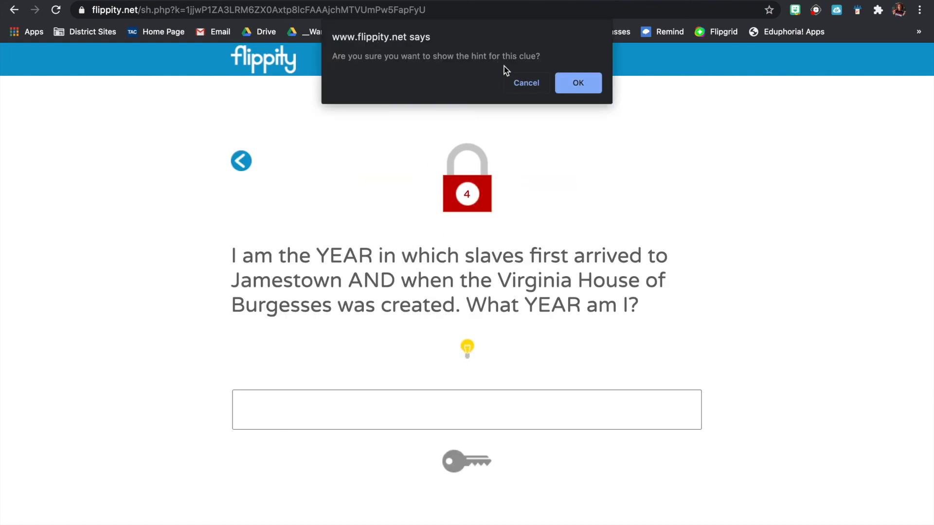
Confirm clue 4's hint and solve it with '1619'.
{"action": "left_click", "coordinate": [571, 74]}
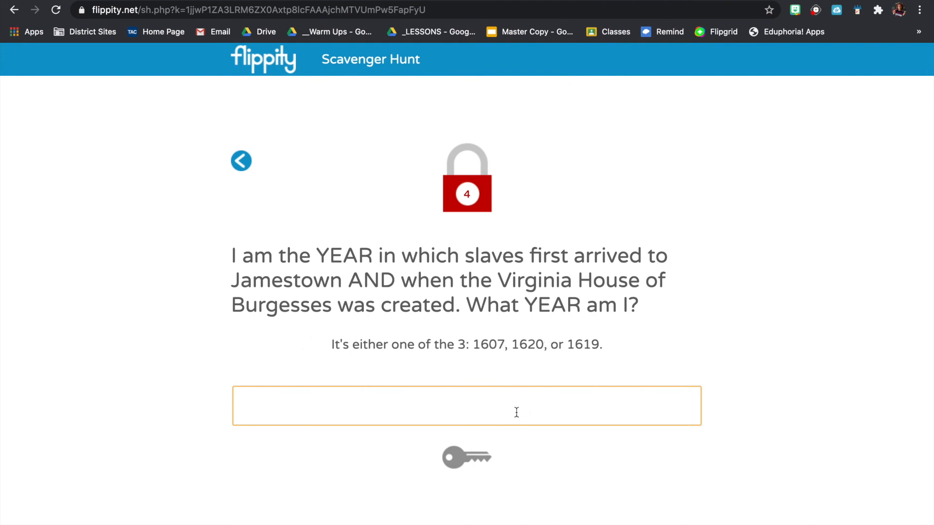
{"action": "type", "text": "1619"}
{"action": "left_click", "coordinate": [471, 459]}
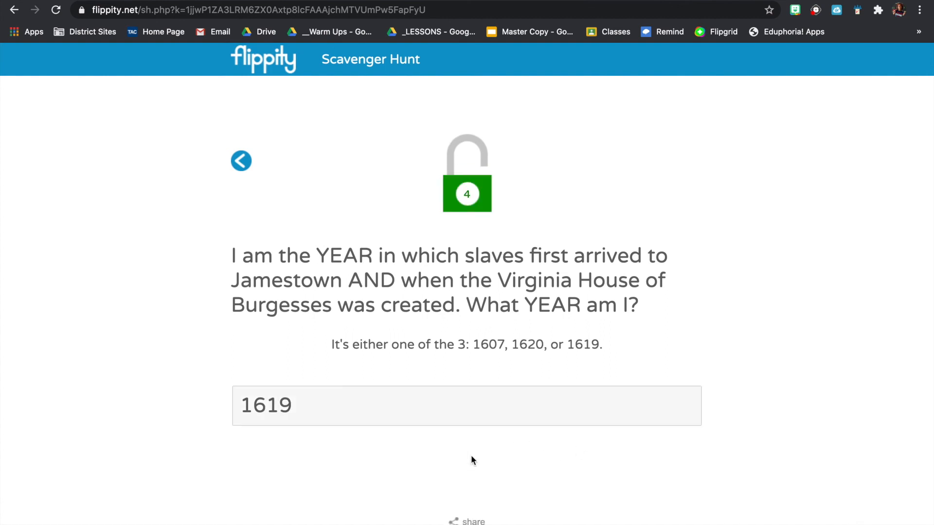
{"action": "left_click", "coordinate": [243, 160]}
Open clue 5, view its hint, and correct the answer from 1620 to '1607'.
{"action": "left_click", "coordinate": [616, 184]}
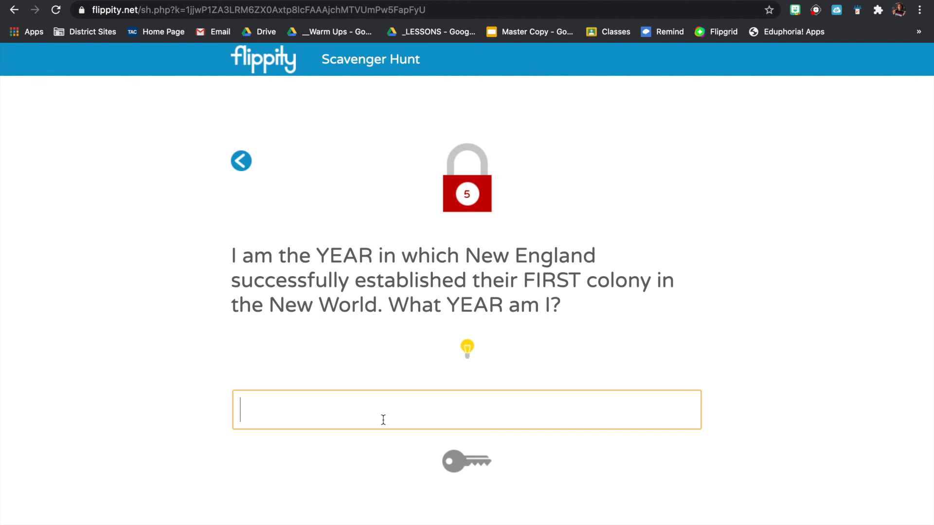
{"action": "type", "text": "1620"}
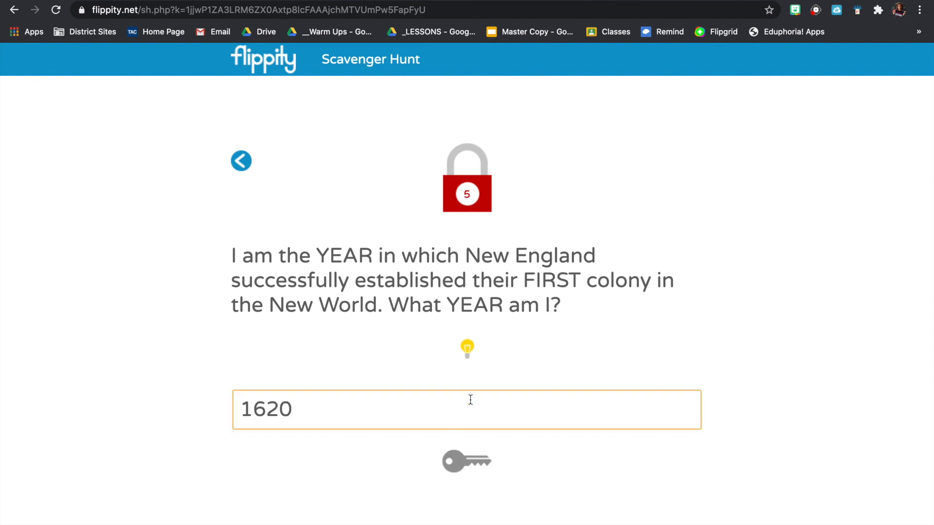
{"action": "left_click", "coordinate": [466, 347]}
{"action": "left_click", "coordinate": [578, 83]}
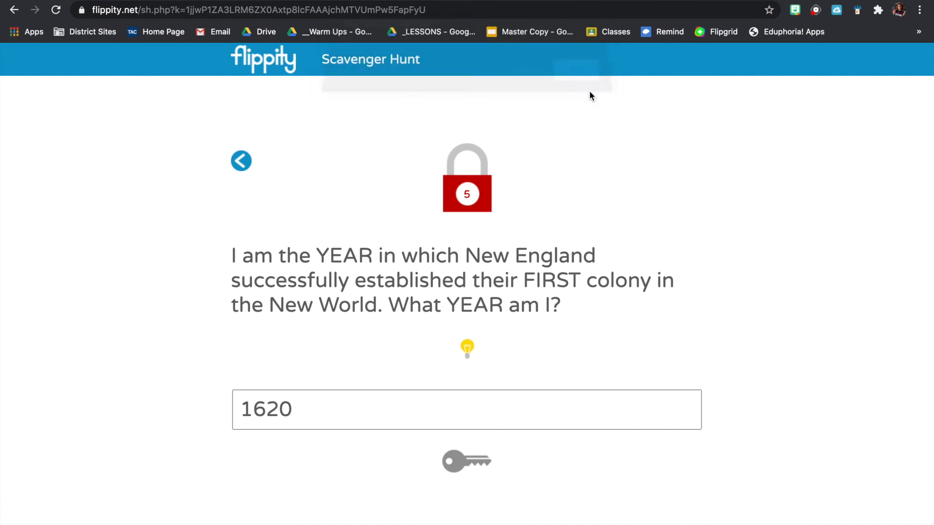
{"action": "key", "text": "BackSpace"}
{"action": "key", "text": "BackSpace"}
{"action": "type", "text": "07"}
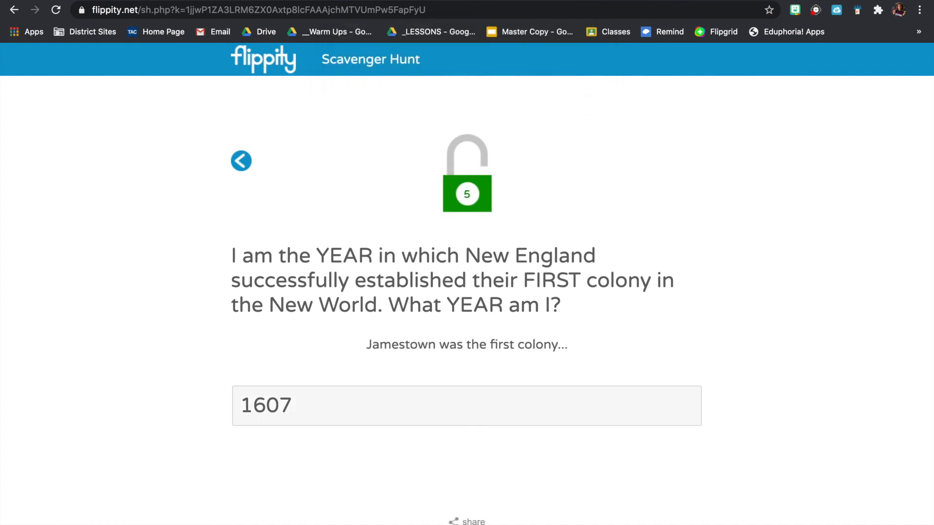
{"action": "left_click", "coordinate": [235, 161]}
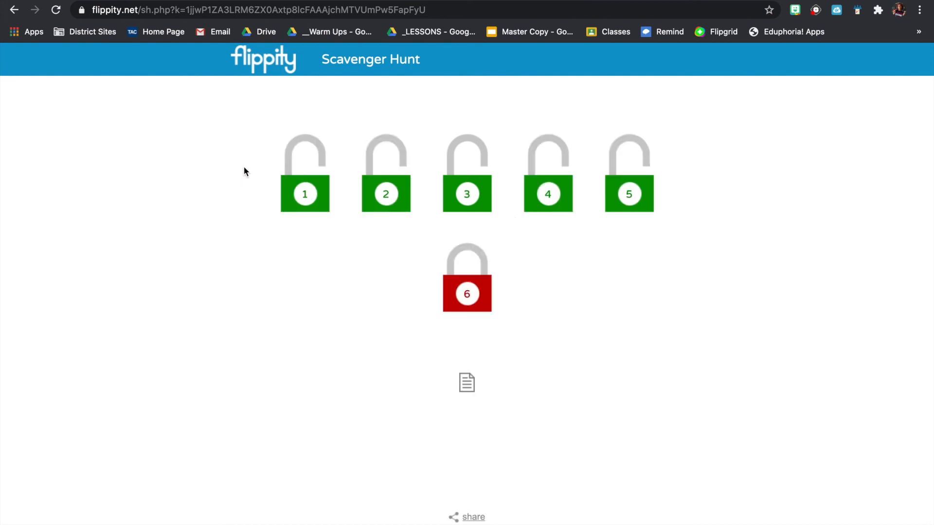
Answer clue 6 with 'pilgrims'.
{"action": "left_click", "coordinate": [466, 275]}
{"action": "type", "text": "p"}
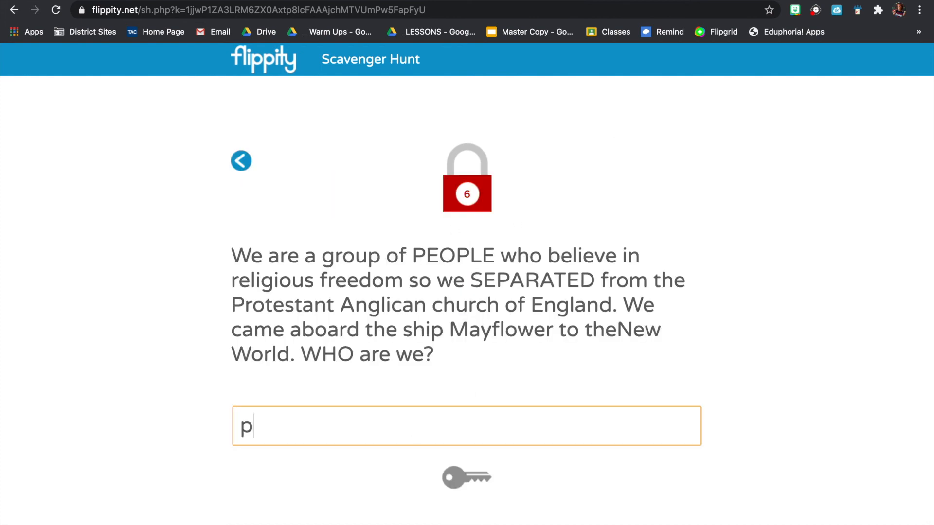
{"action": "type", "text": "ilgrims"}
{"action": "left_click", "coordinate": [469, 479]}
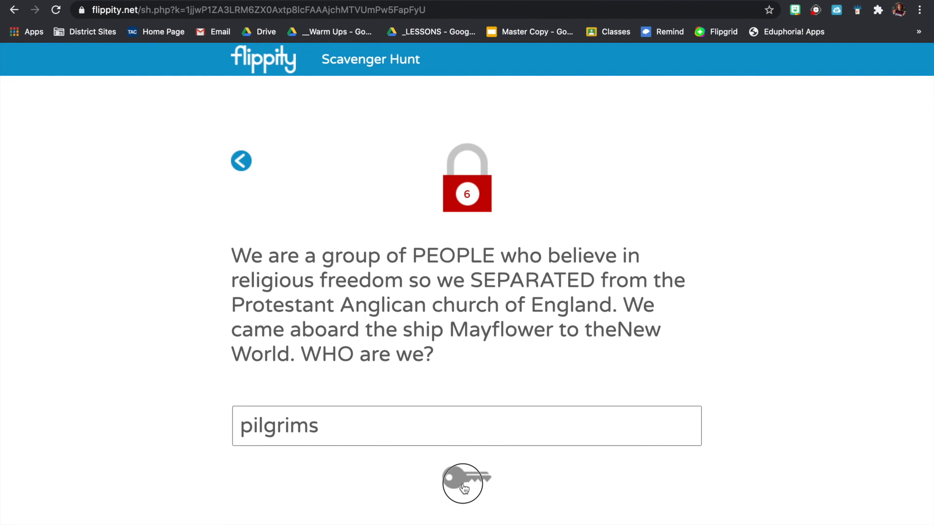